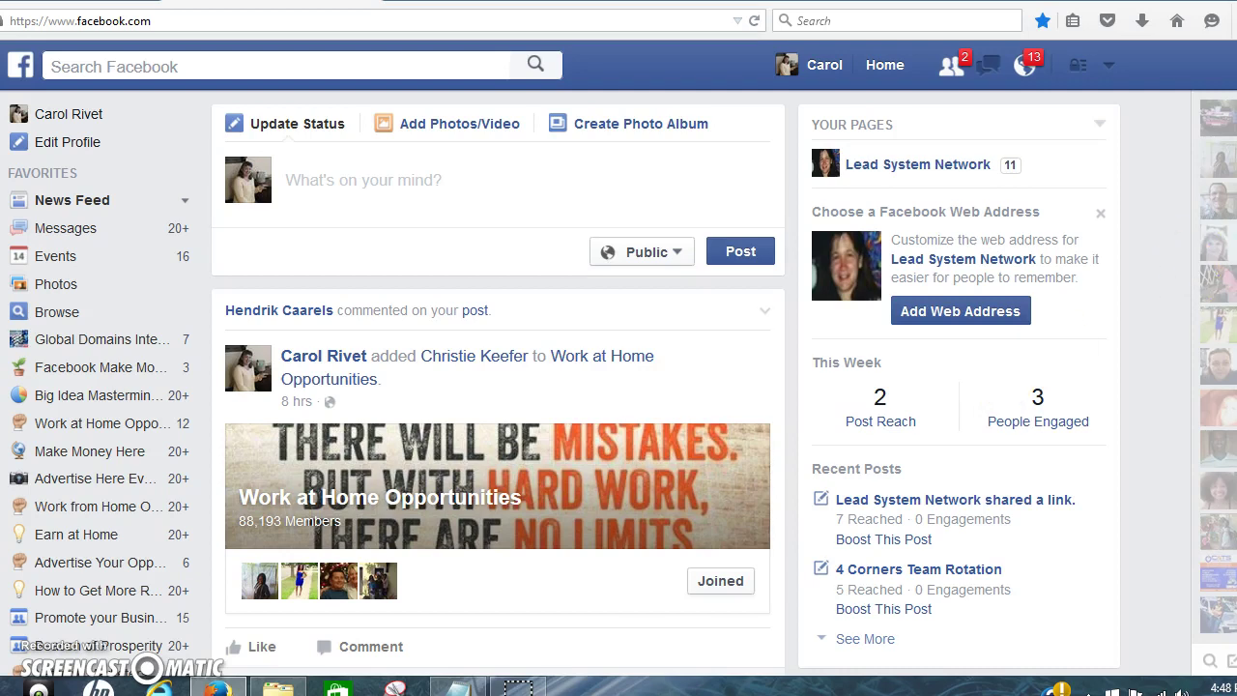
Browse the News Feed and open the 4 Corners Alliance Team group.
scroll(619, 386, down, 2)
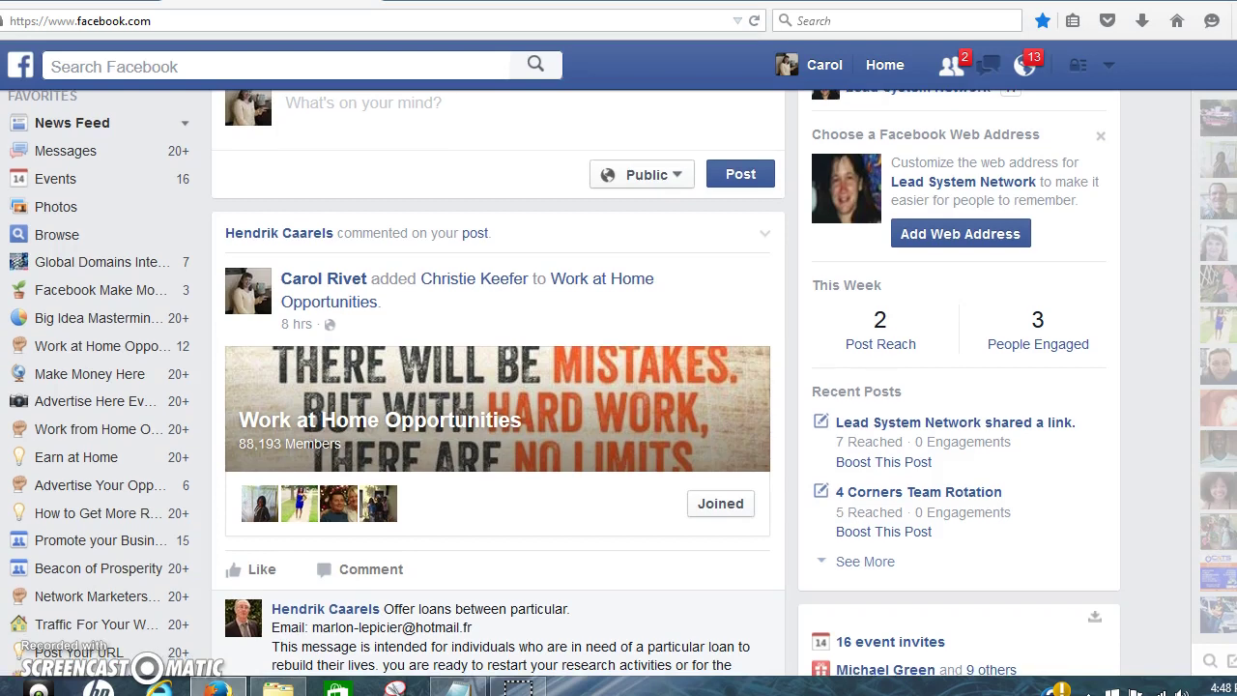
scroll(619, 387, down, 3)
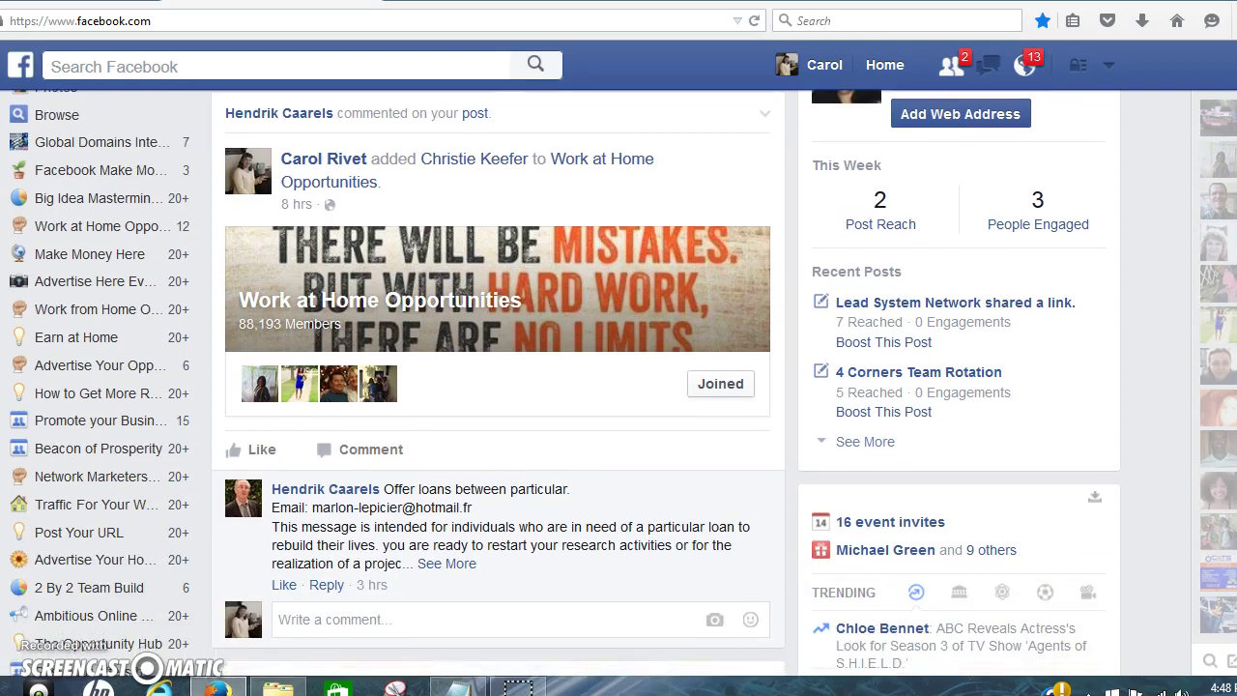
scroll(619, 387, up, 5)
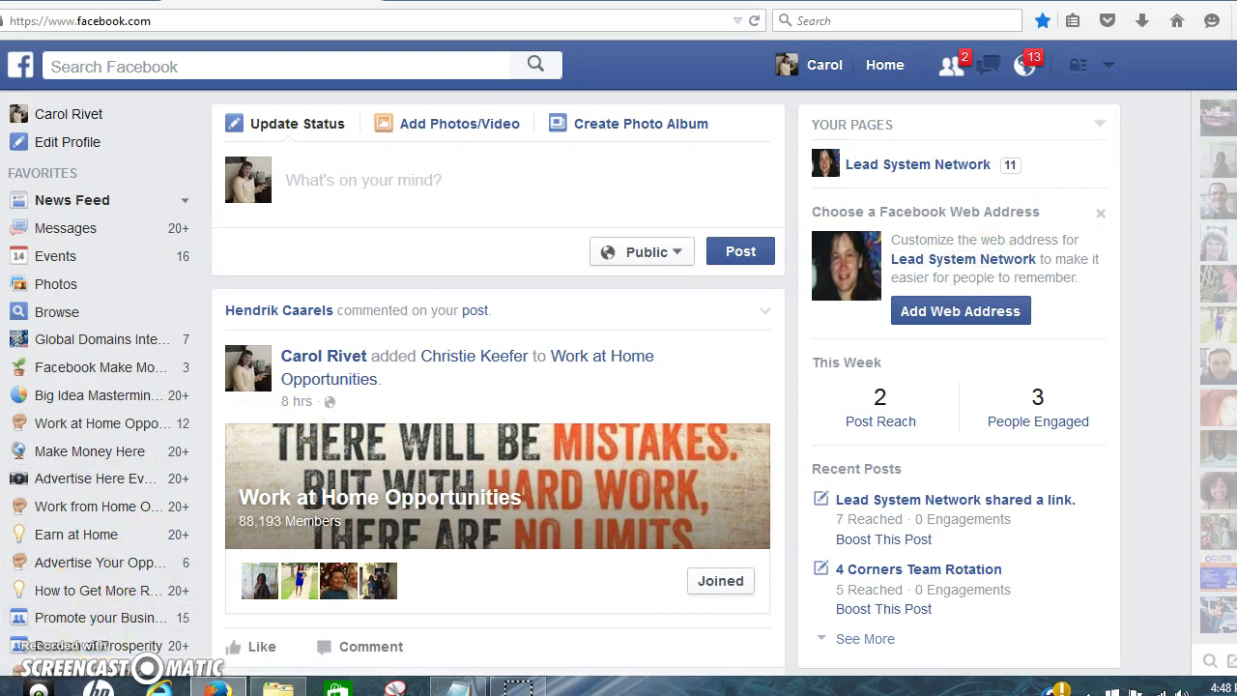
scroll(727, 222, down, 3)
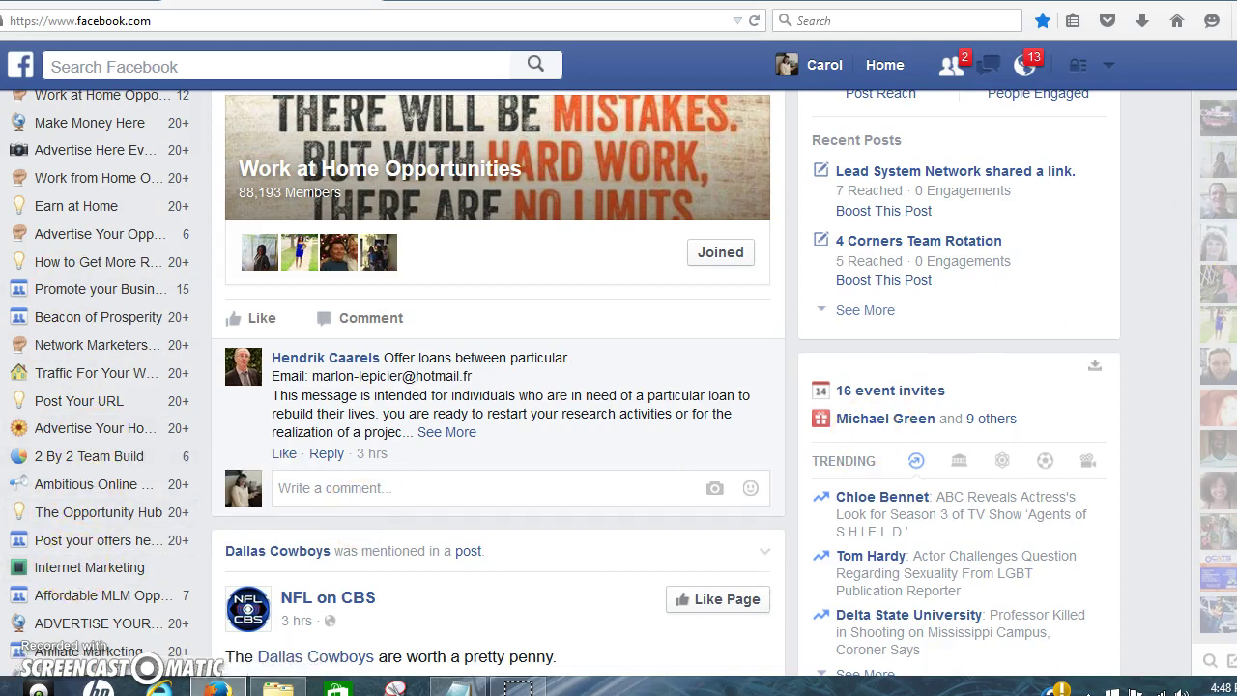
scroll(498, 387, up, 4)
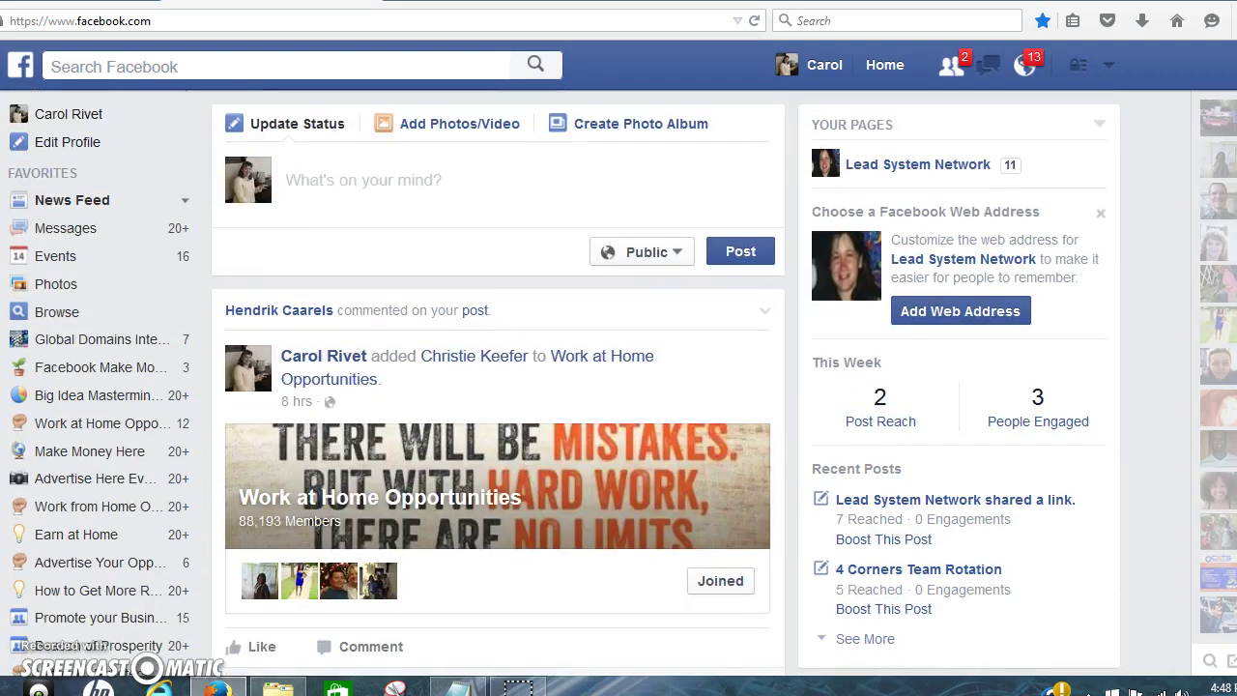
scroll(497, 386, down, 7)
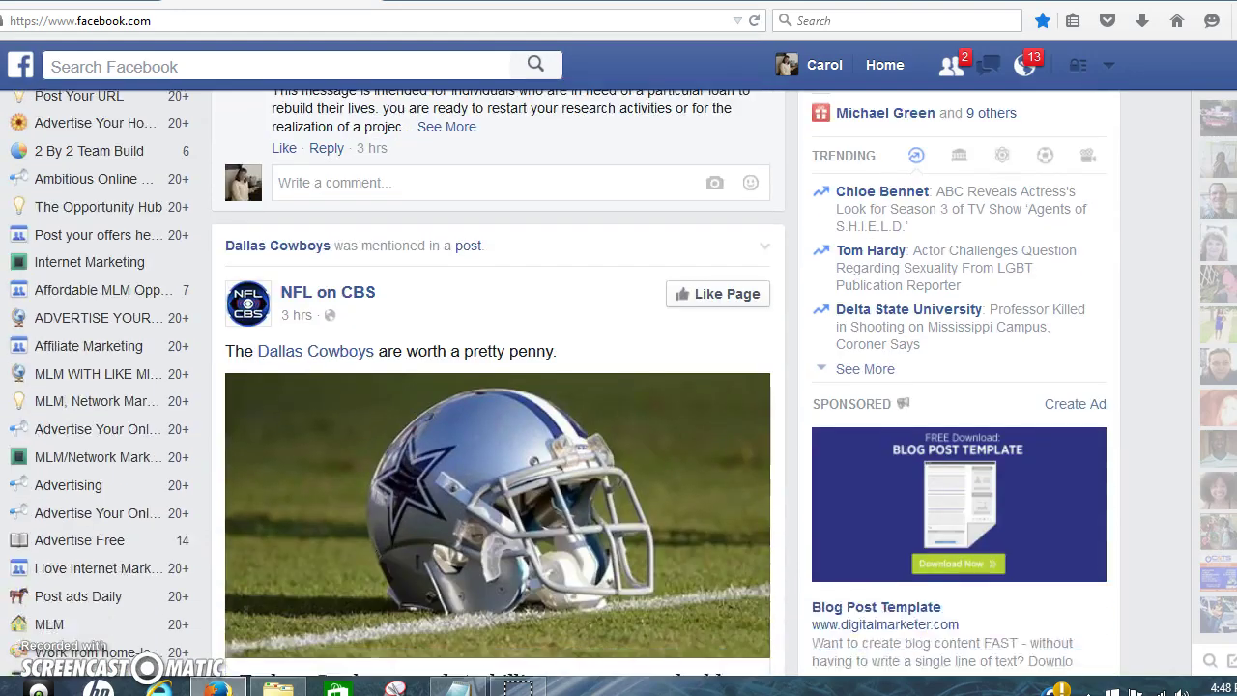
scroll(498, 387, down, 2)
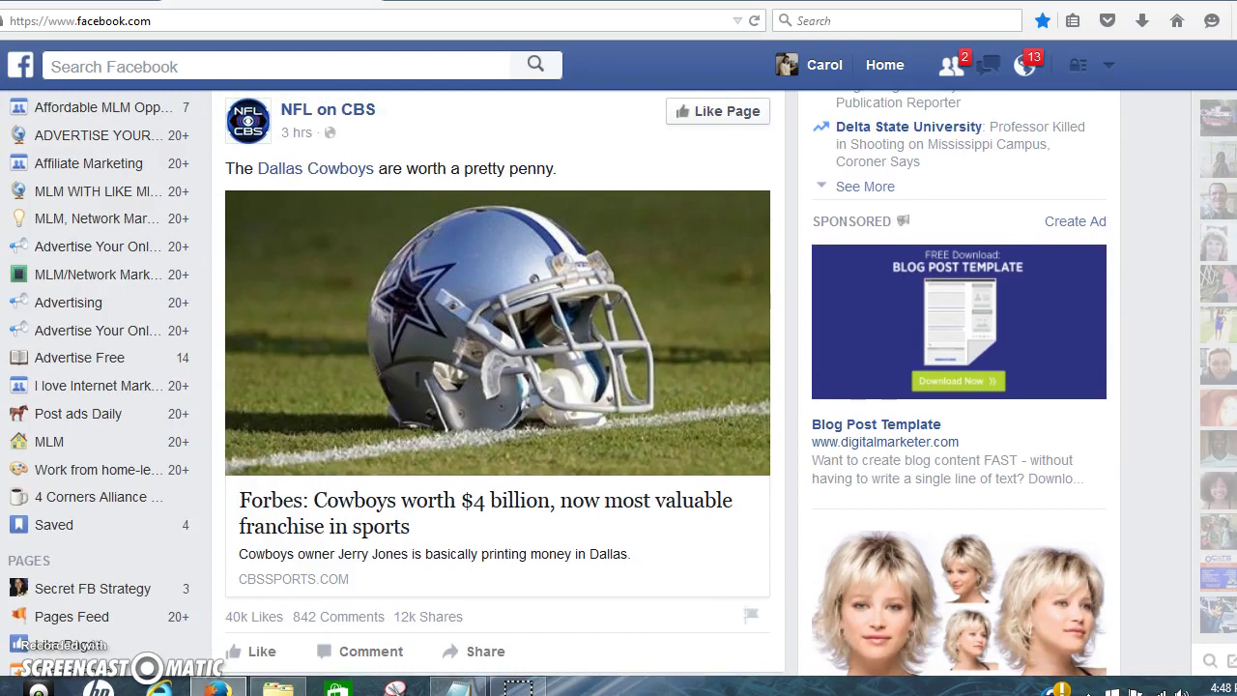
click(113, 497)
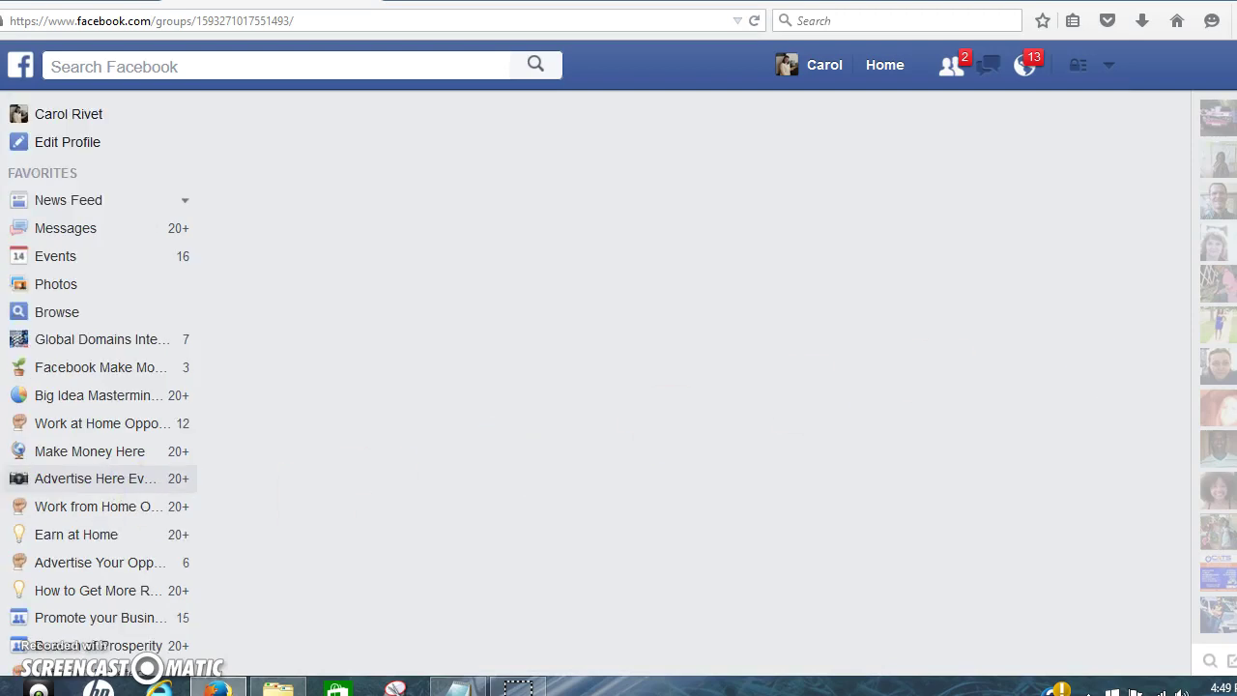
Look over the group page, then return to the News Feed.
scroll(619, 386, down, 4)
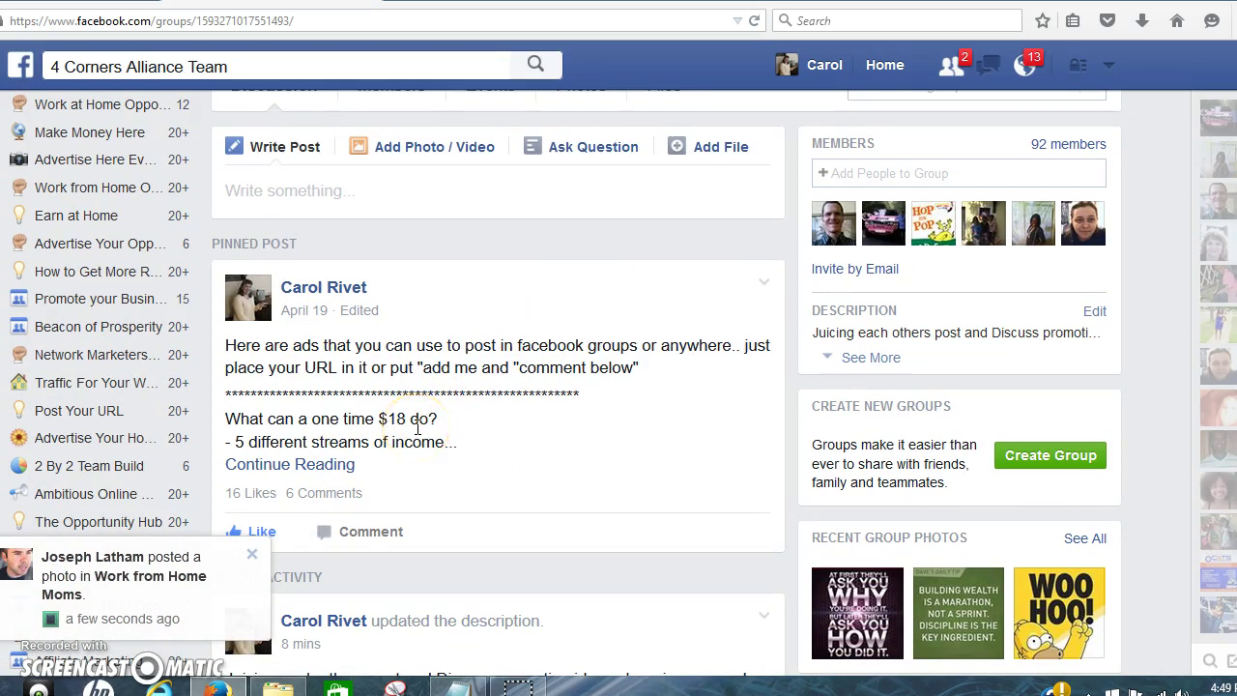
click(947, 312)
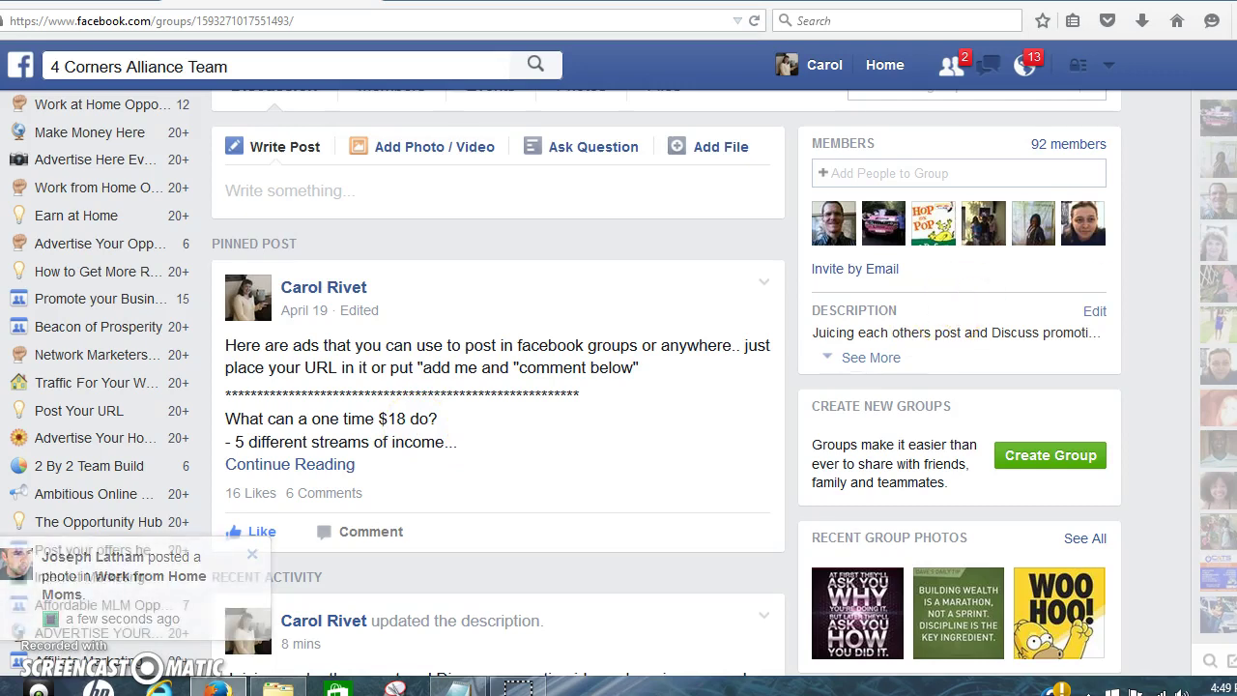
scroll(947, 312, up, 1)
scroll(1034, 155, up, 3)
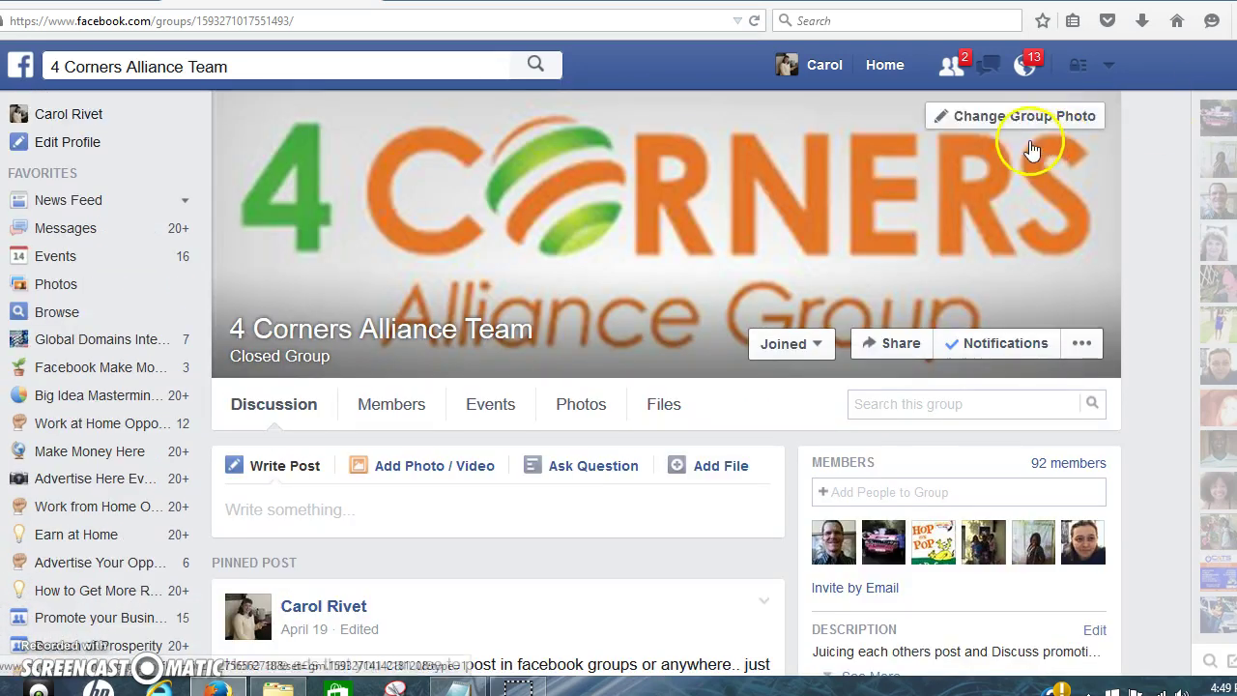
click(895, 82)
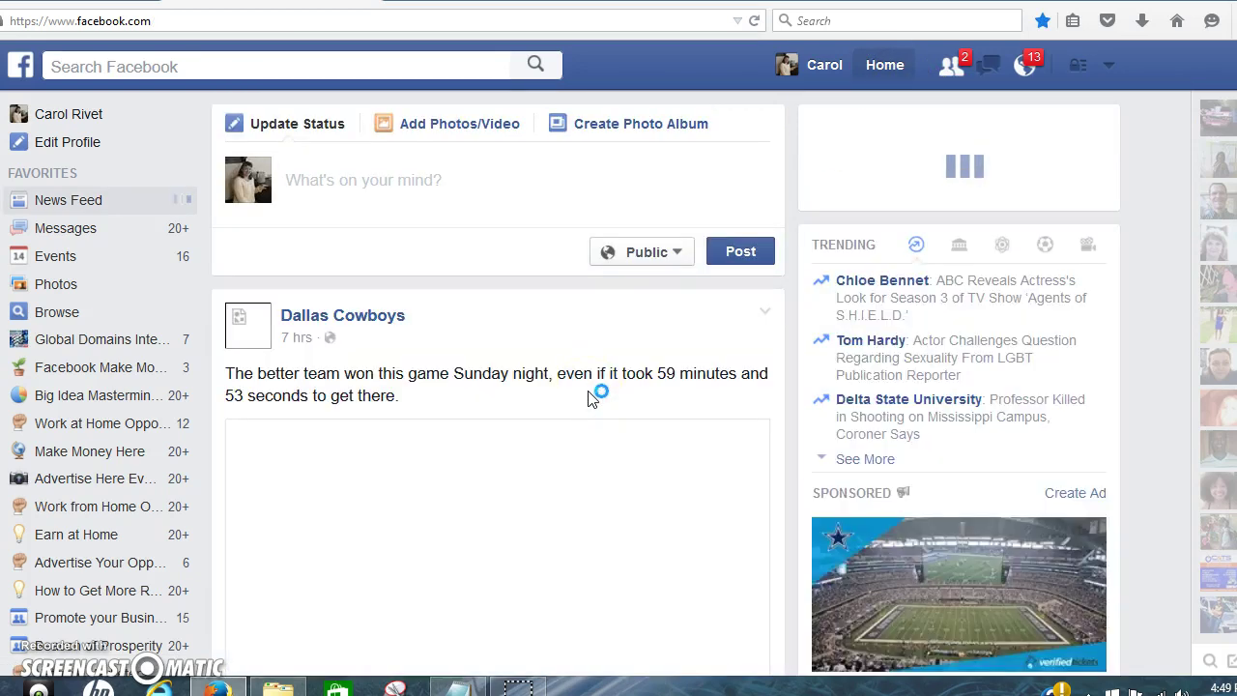
Paste the '*WANTED* Leaders with Long Term Vision!' ad text into the status box.
click(465, 211)
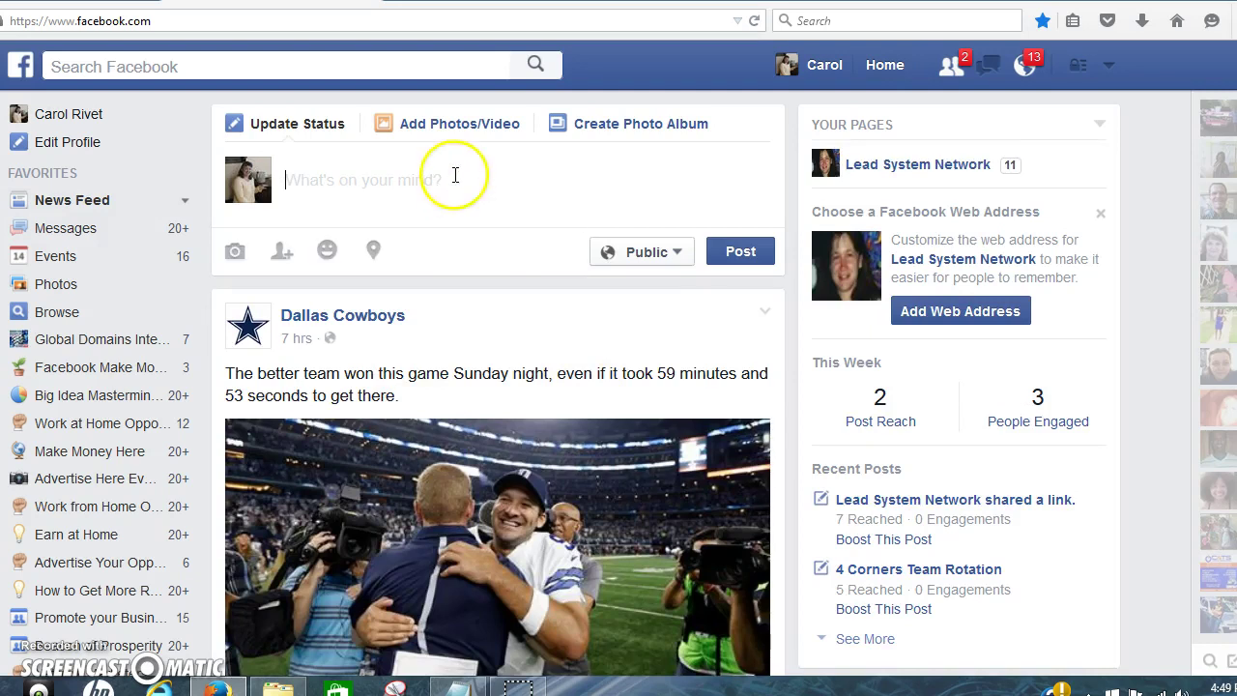
right_click(455, 175)
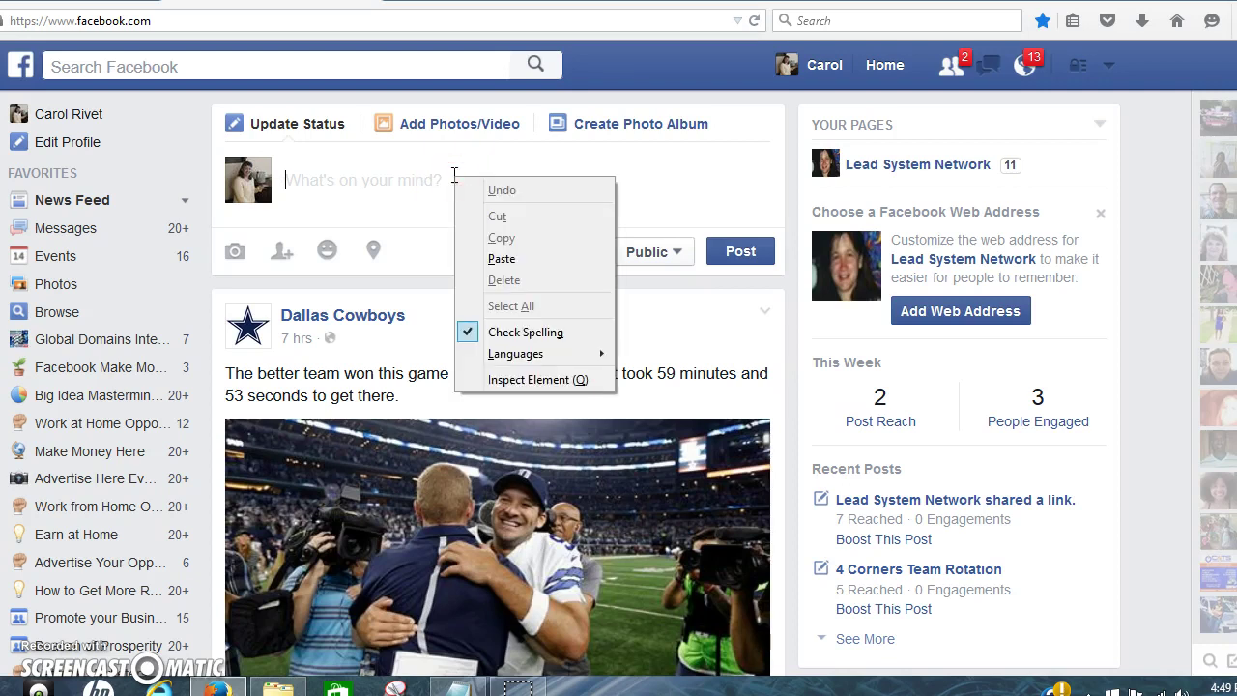
click(499, 257)
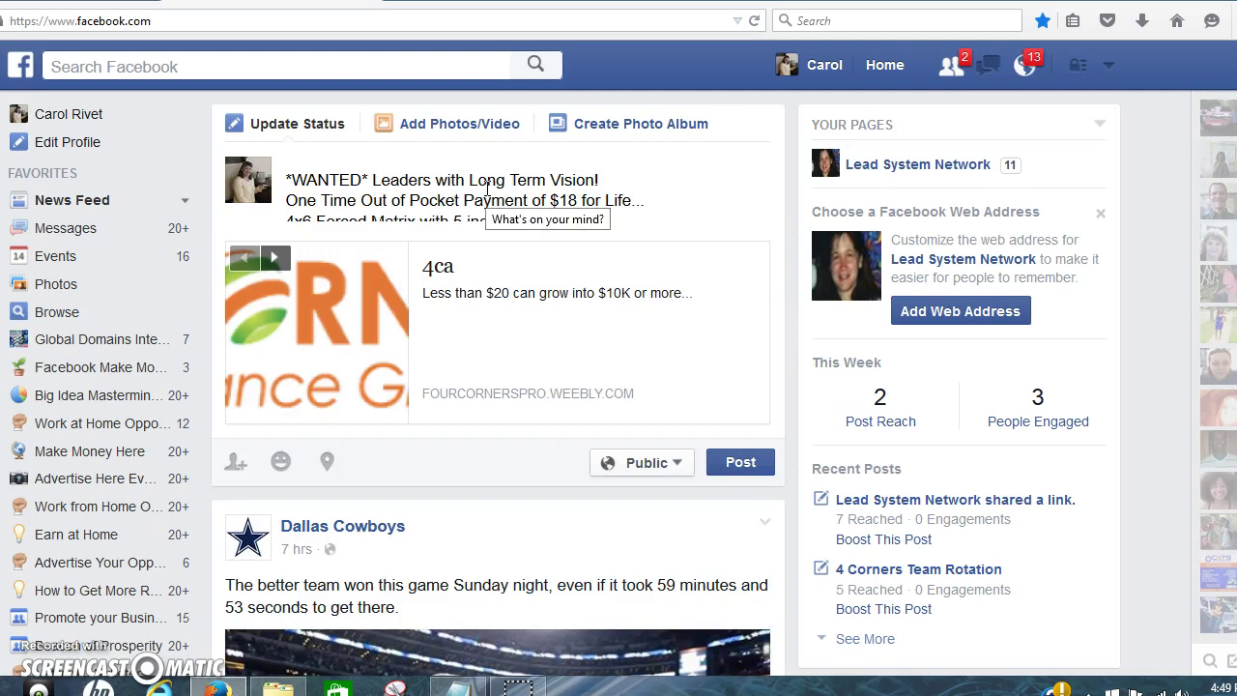
Attach the 1aa2bbb Account Snapshot image from the 4corners folder to the draft post.
click(456, 129)
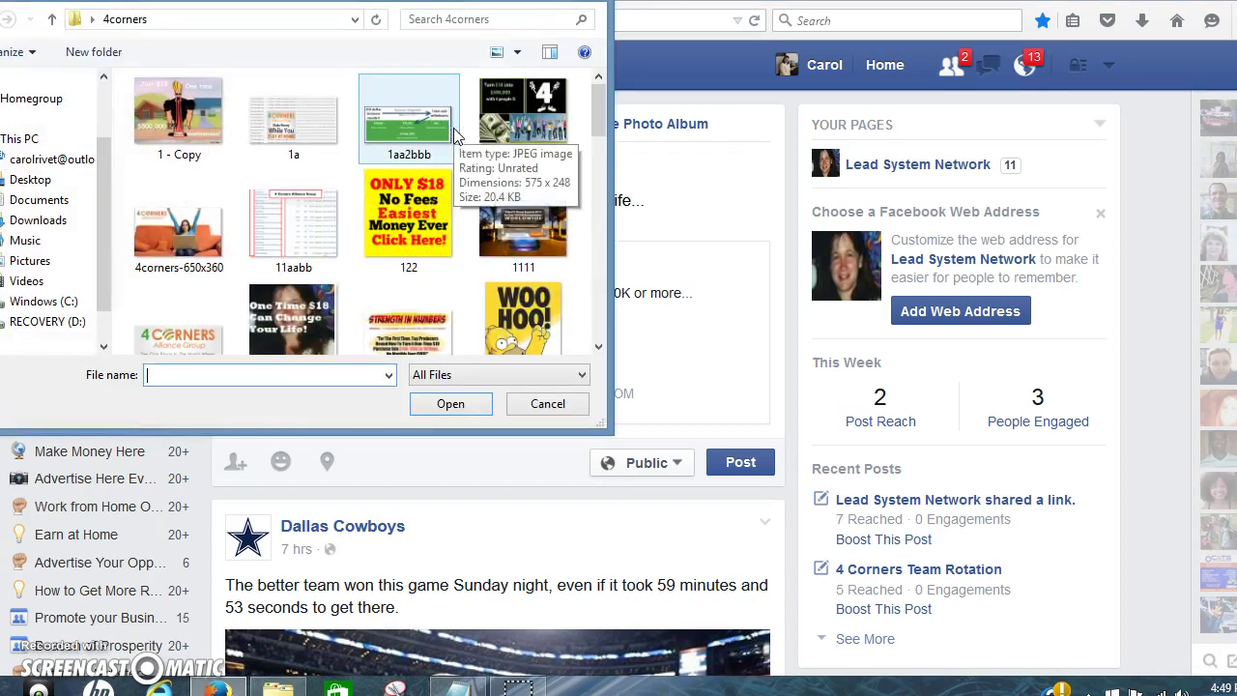
click(447, 205)
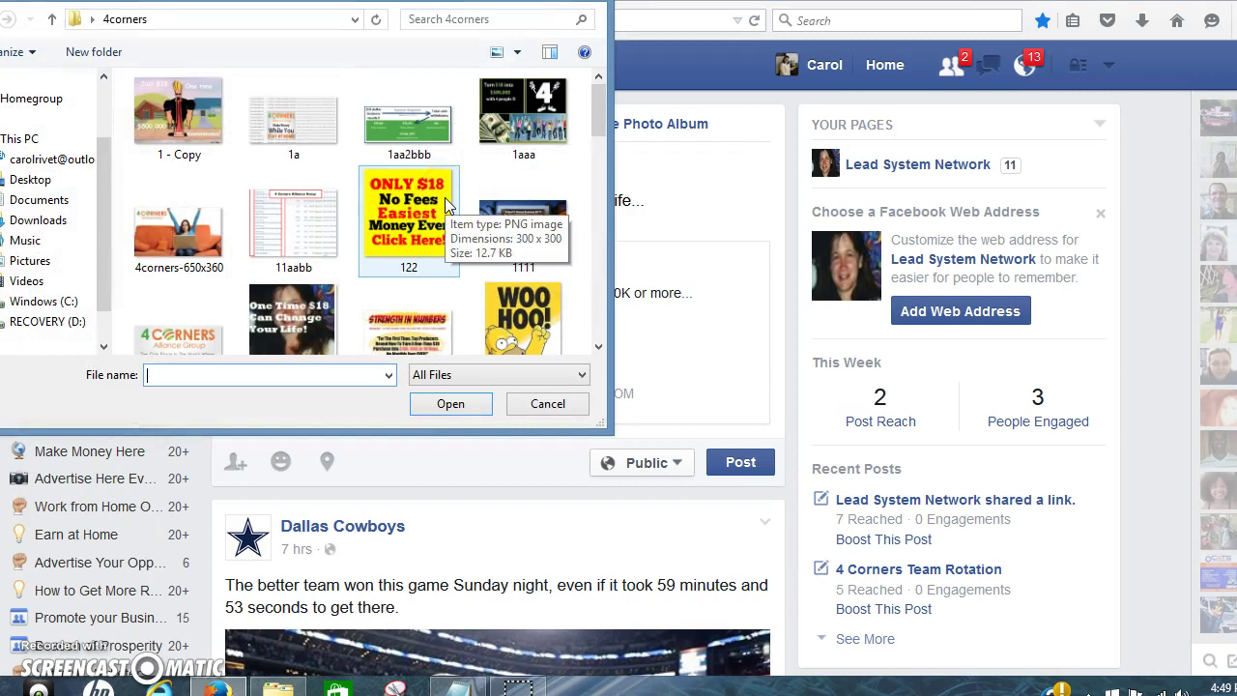
click(409, 116)
click(451, 404)
click(452, 412)
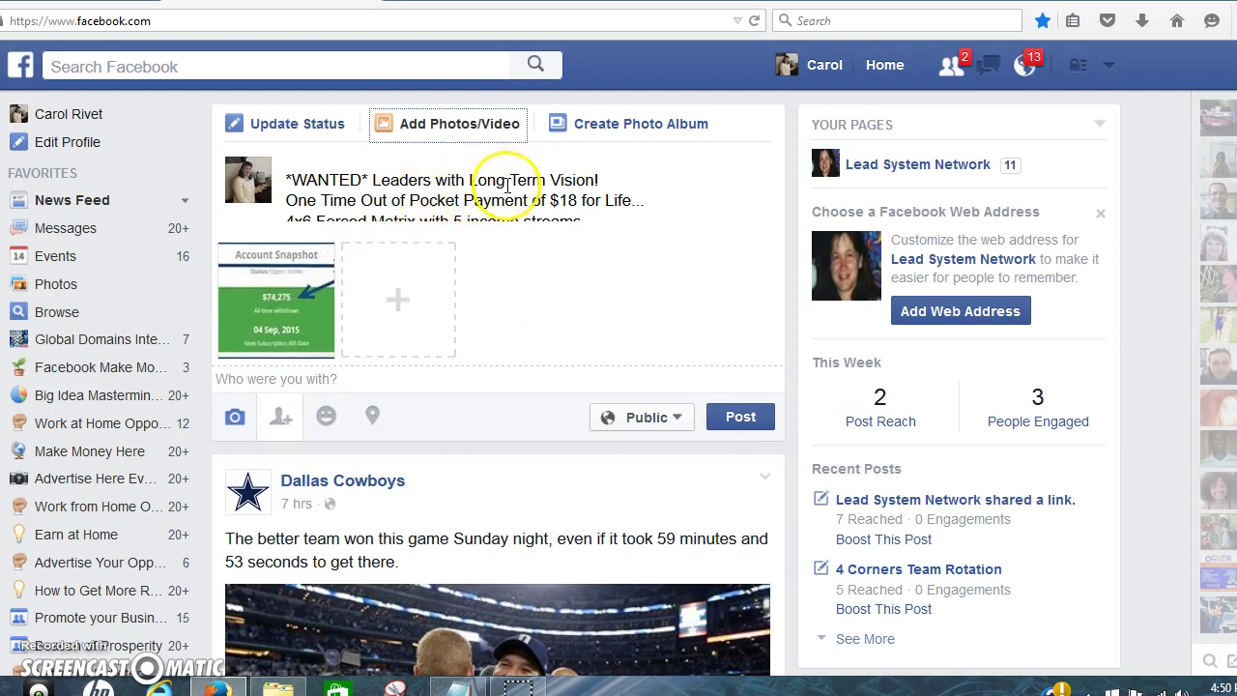
Expand the draft ad and publish it to the News Feed.
click(657, 199)
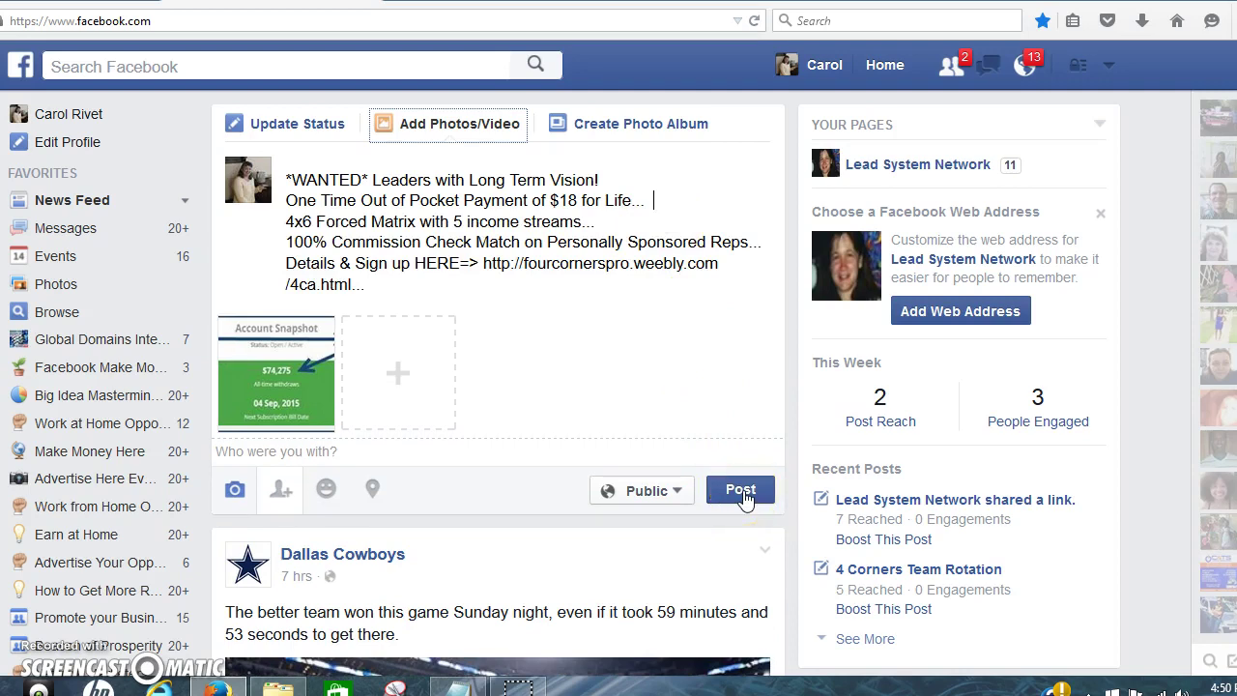
click(740, 491)
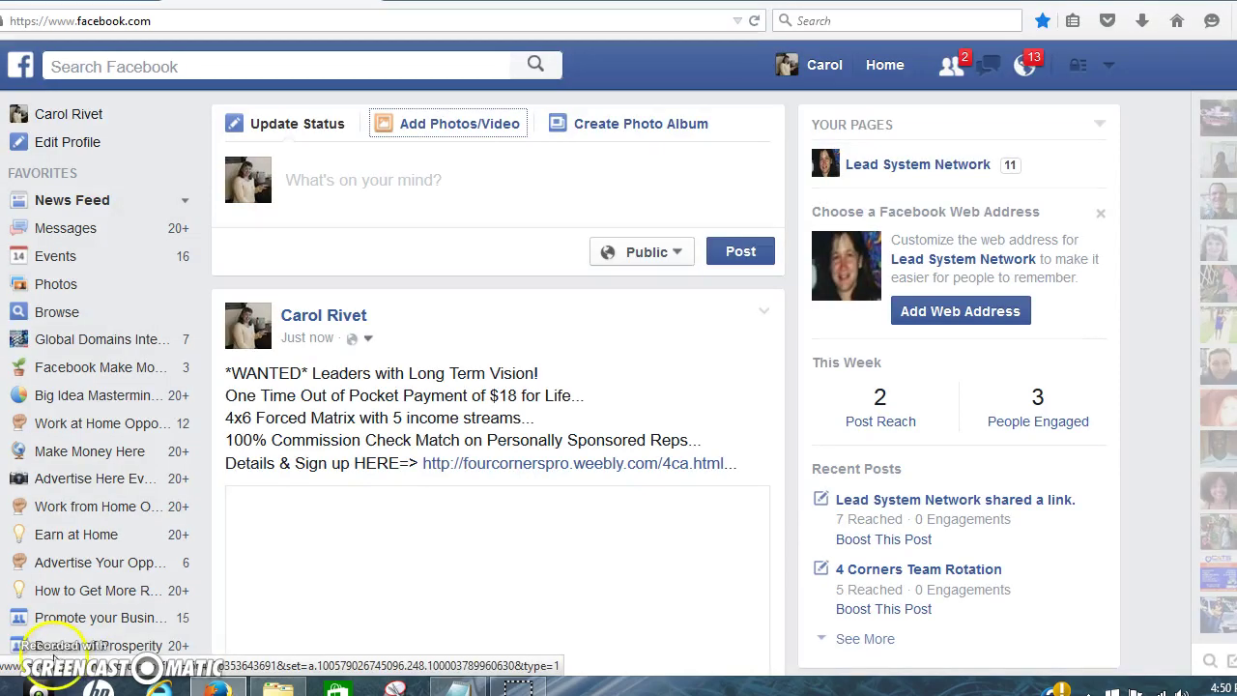
Copy the posted Account Snapshot photo's page URL and close the photo viewer.
click(307, 340)
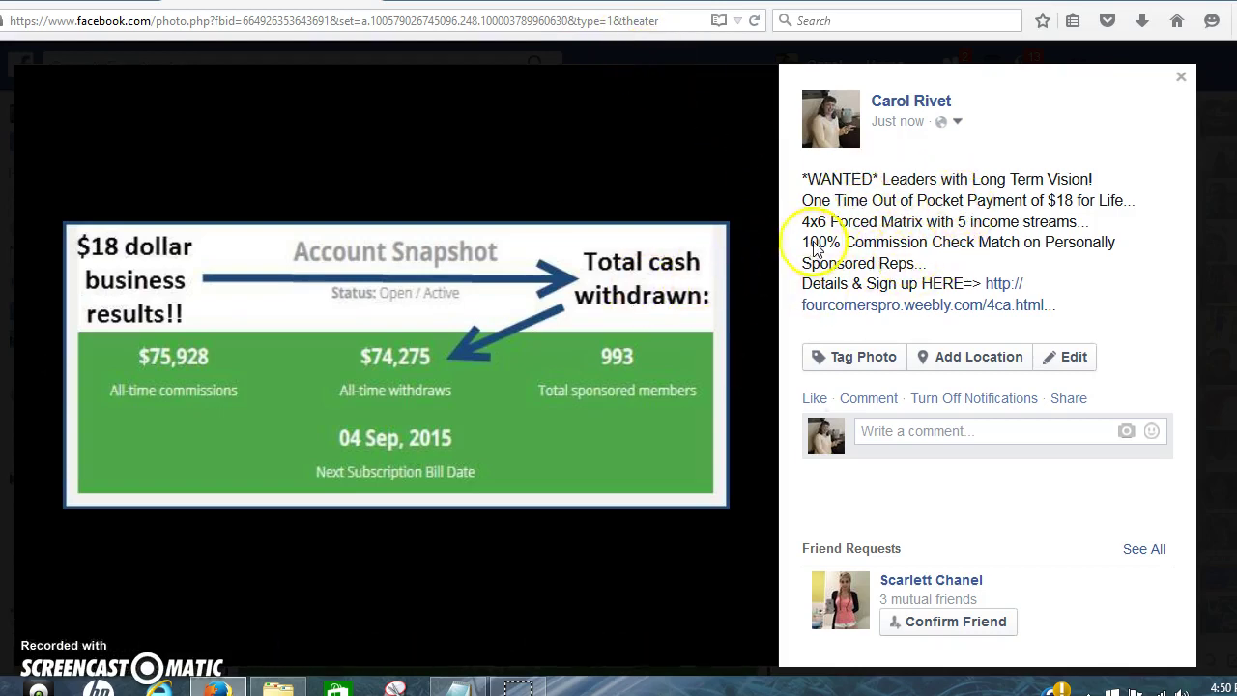
click(466, 19)
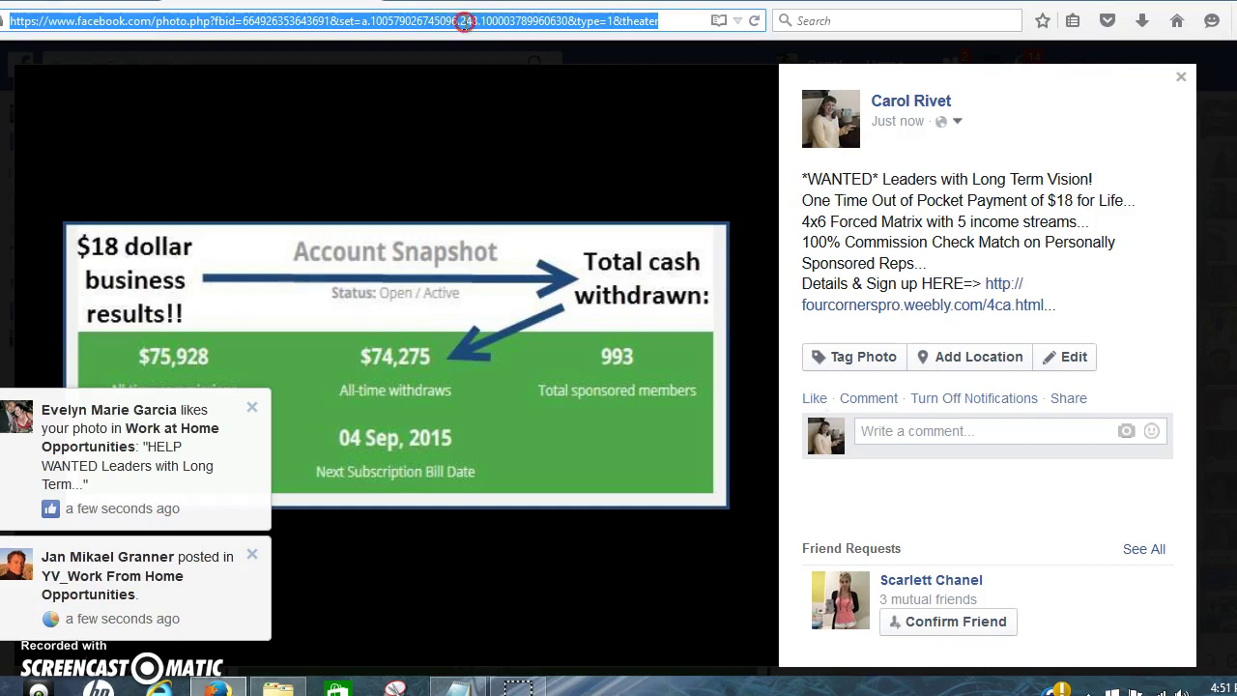
right_click(465, 21)
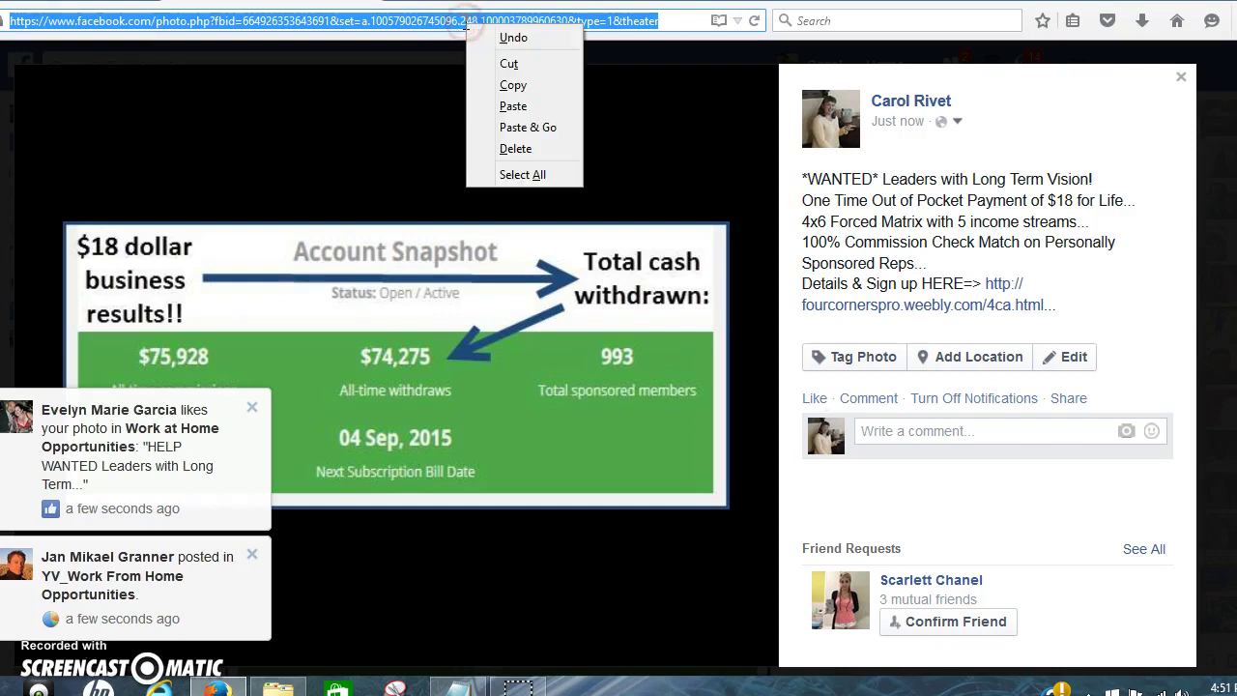
click(501, 95)
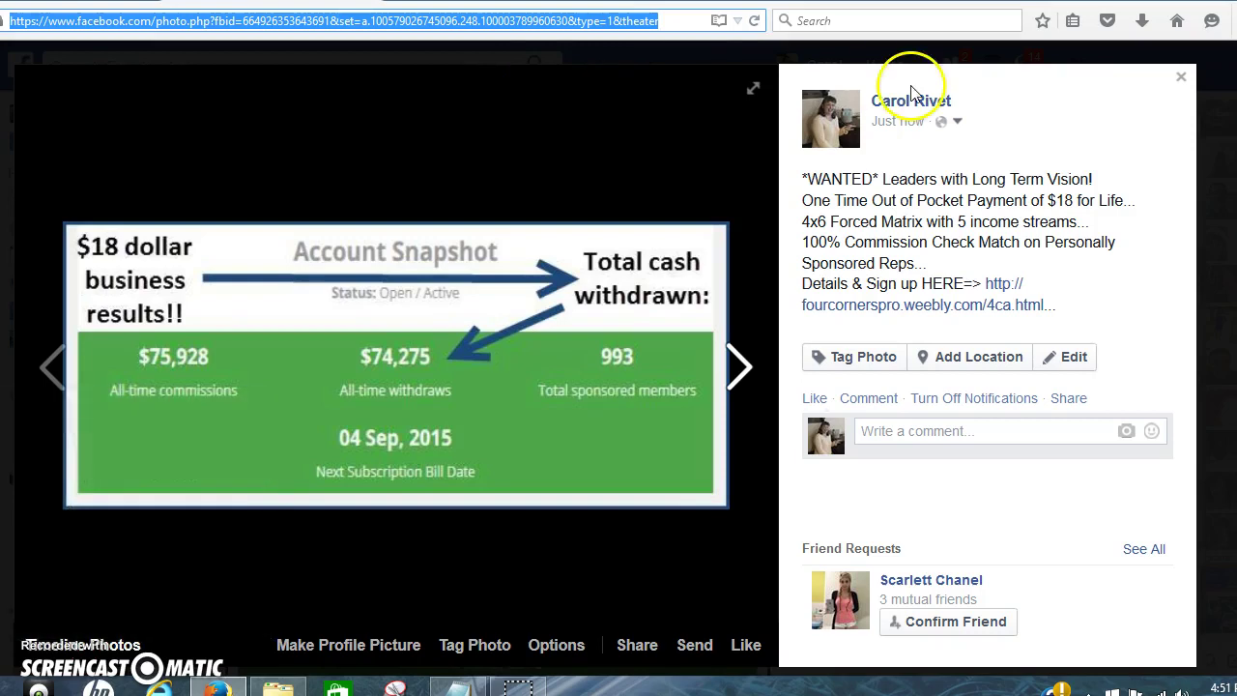
click(1182, 79)
click(1182, 79)
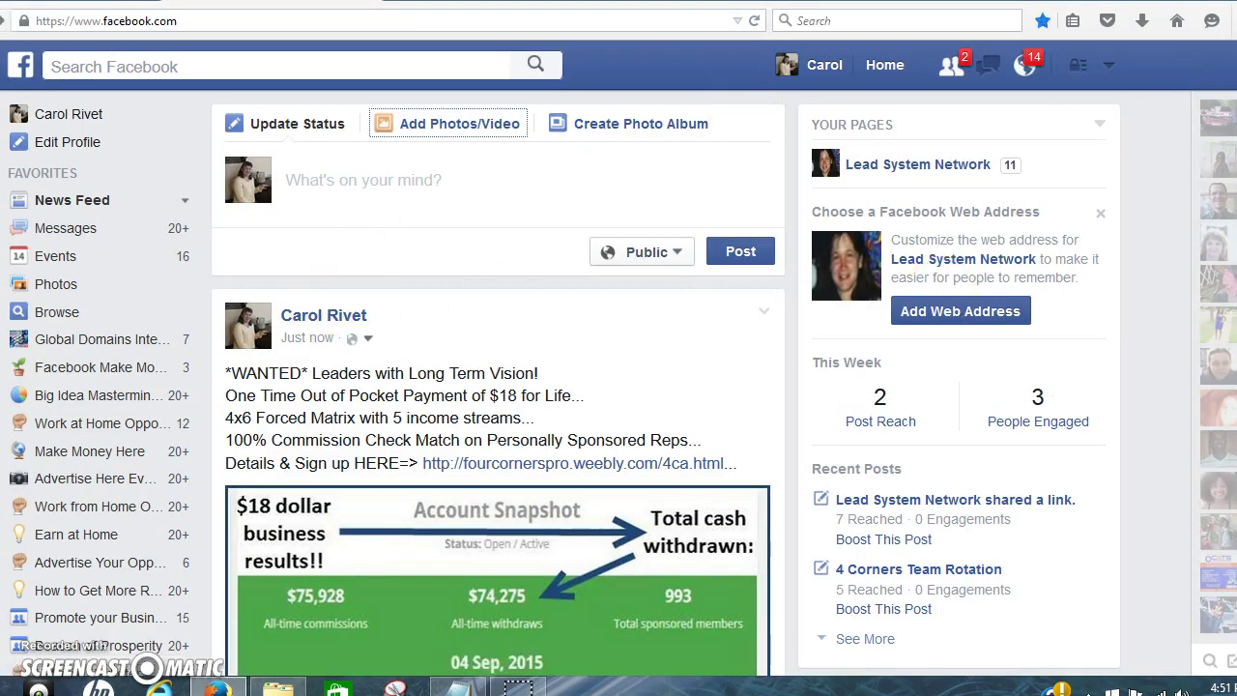
Open the 4 Corners Alliance Team group from the left sidebar's group list.
scroll(565, 386, down, 3)
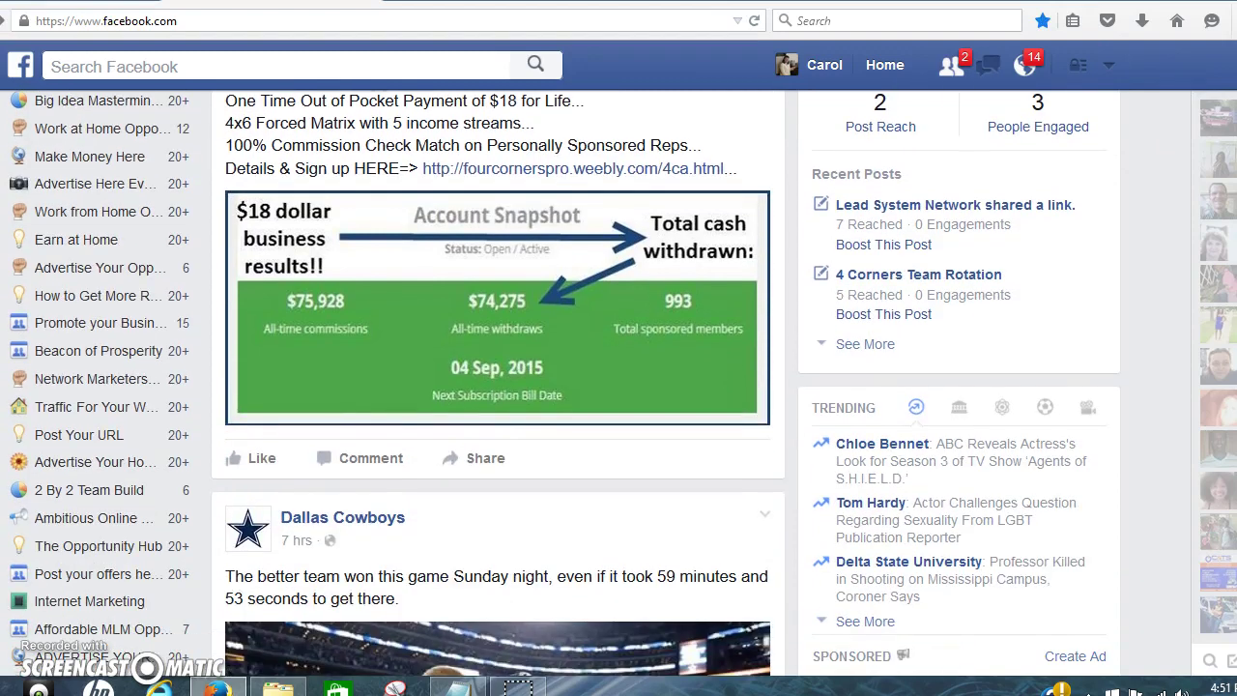
scroll(498, 386, down, 10)
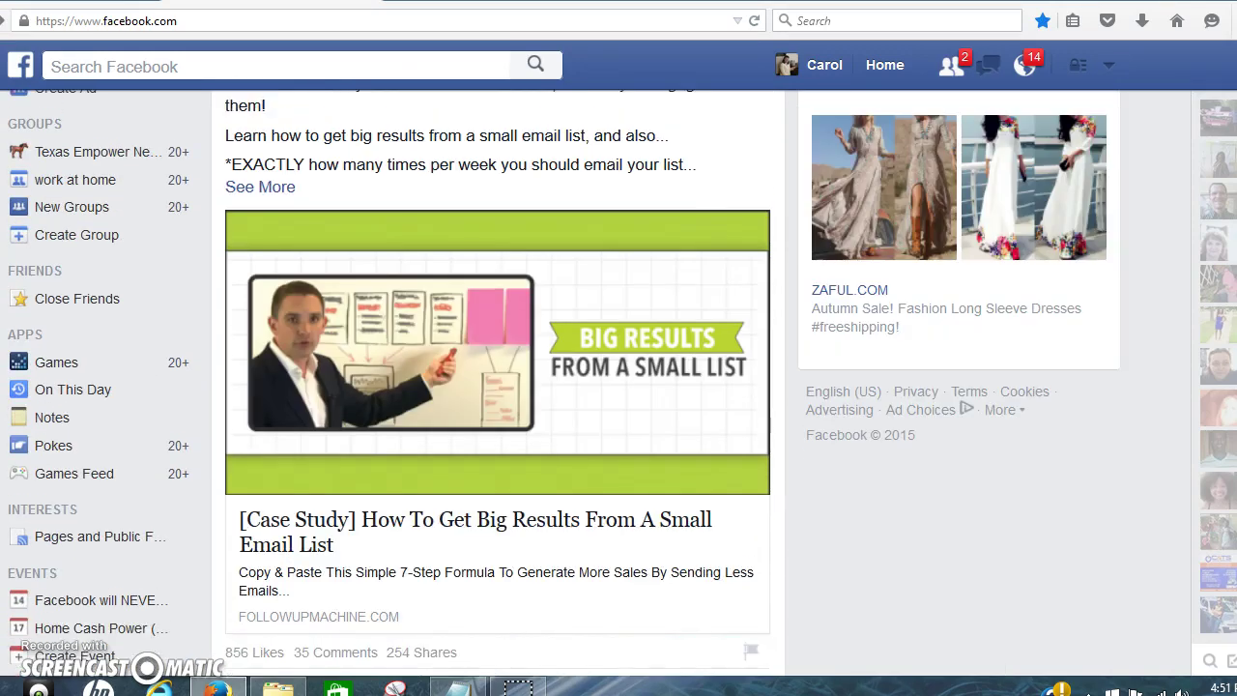
scroll(497, 386, up, 3)
scroll(470, 249, up, 2)
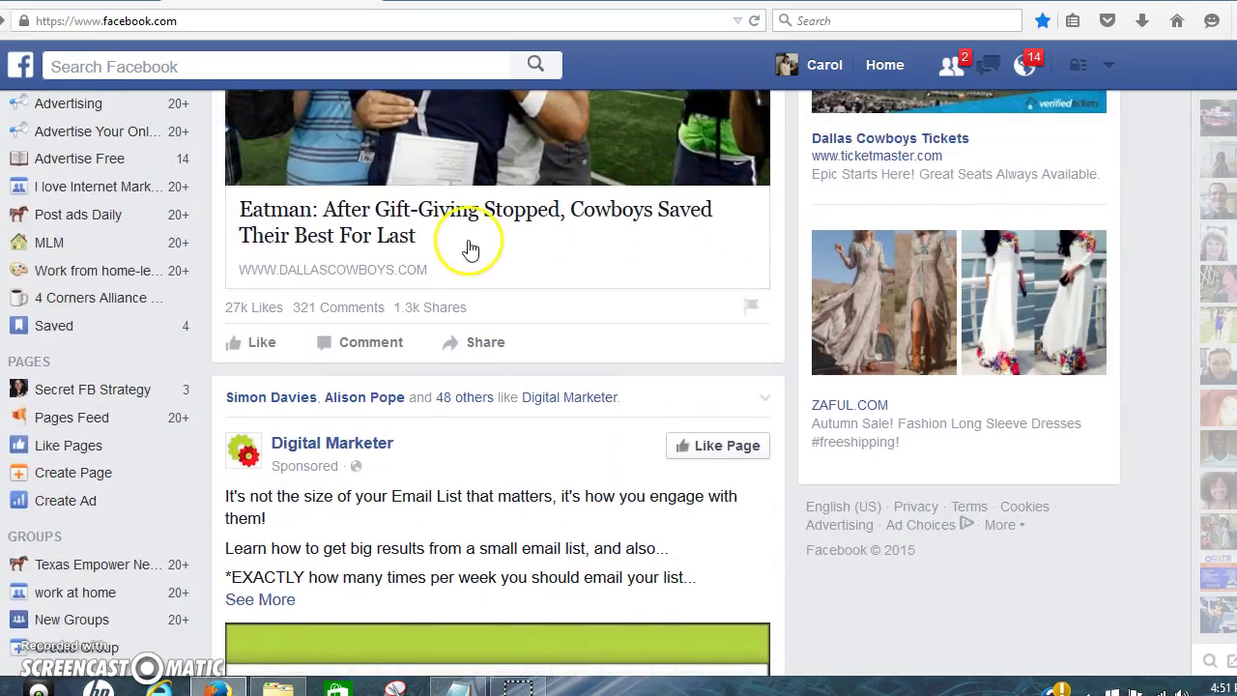
click(111, 295)
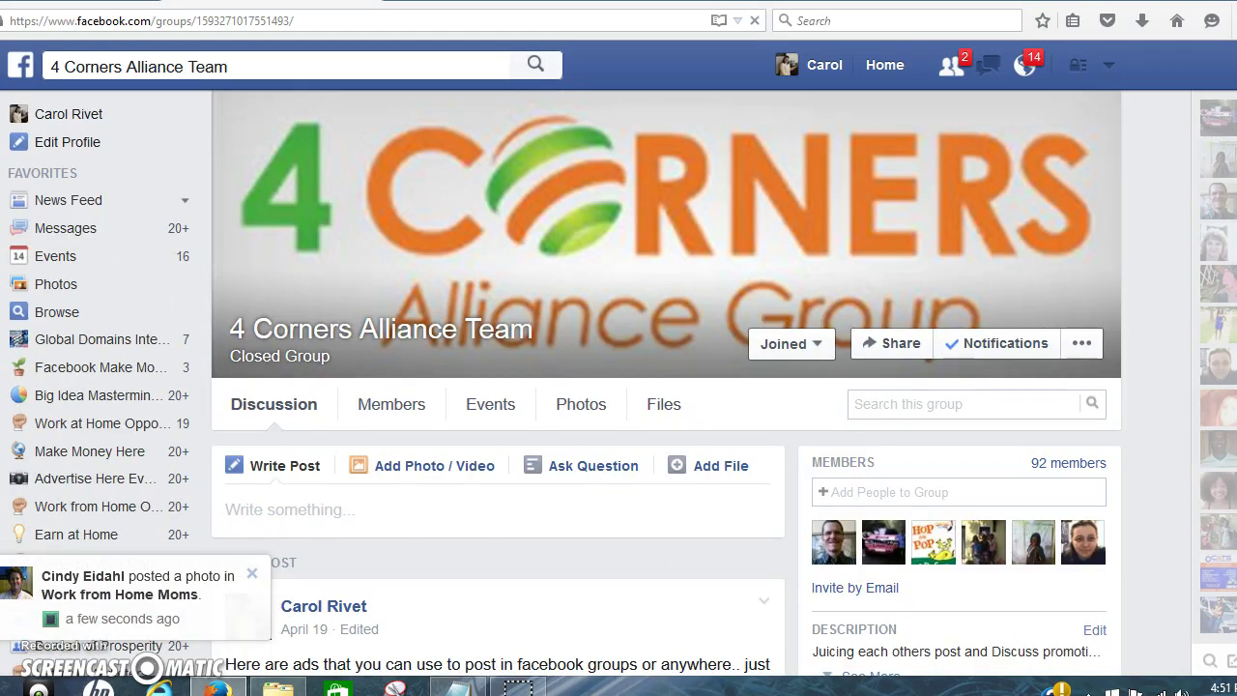
Post 'Please Juice :' with the copied photo link to the group.
scroll(619, 386, down, 5)
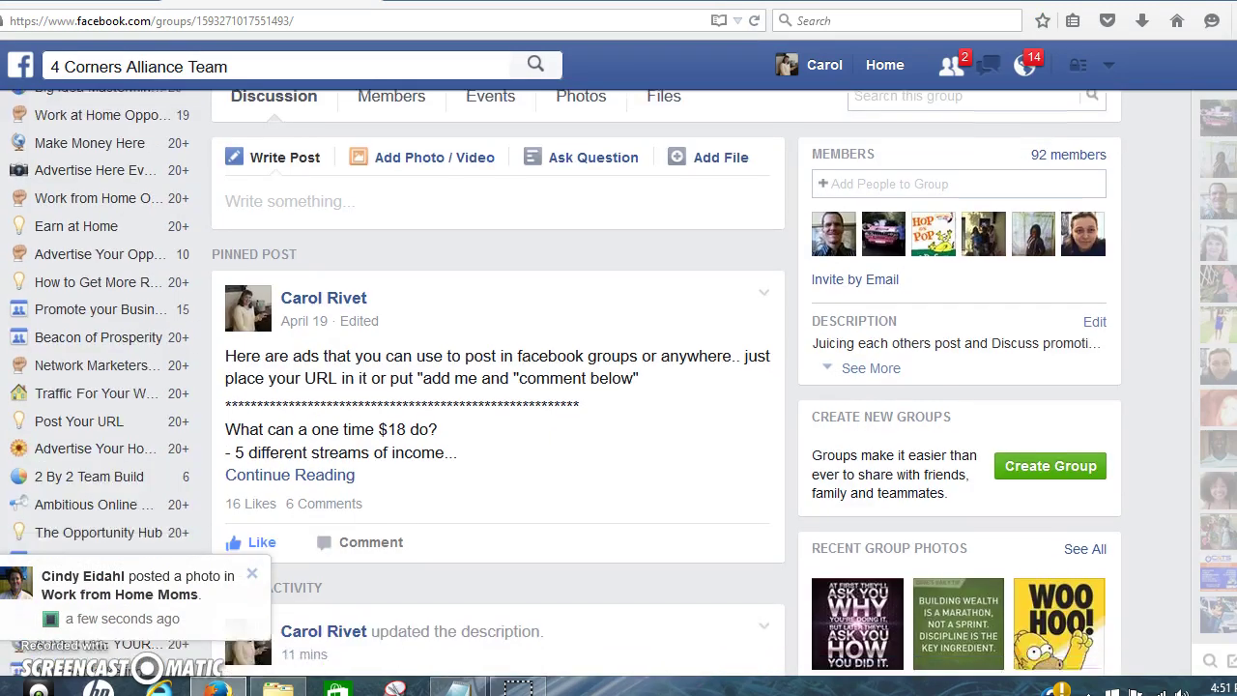
scroll(618, 387, up, 2)
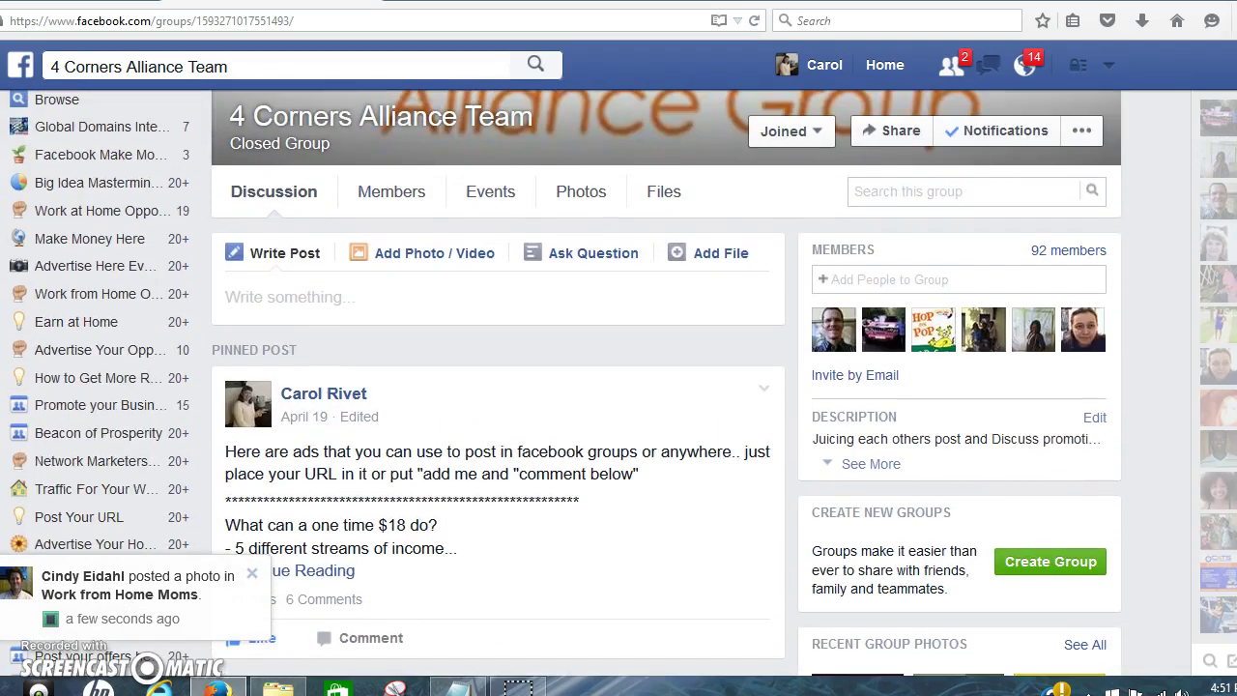
click(683, 288)
text(Please Juice)
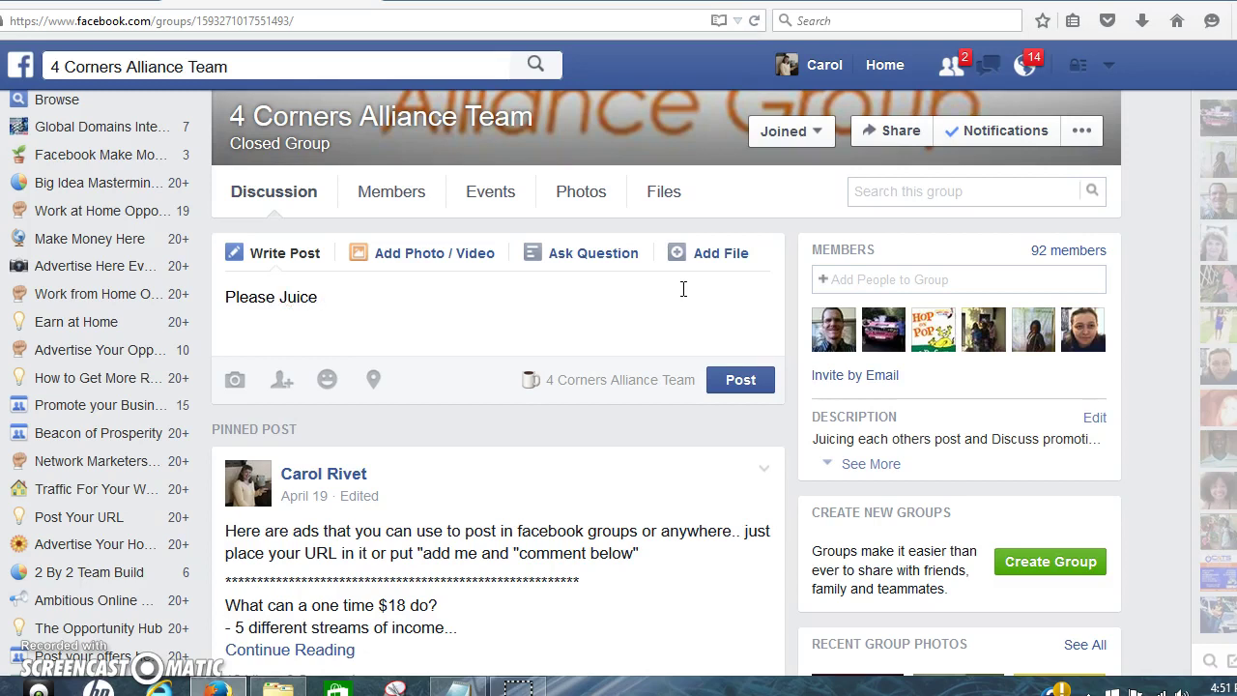
text( :)
key(Return)
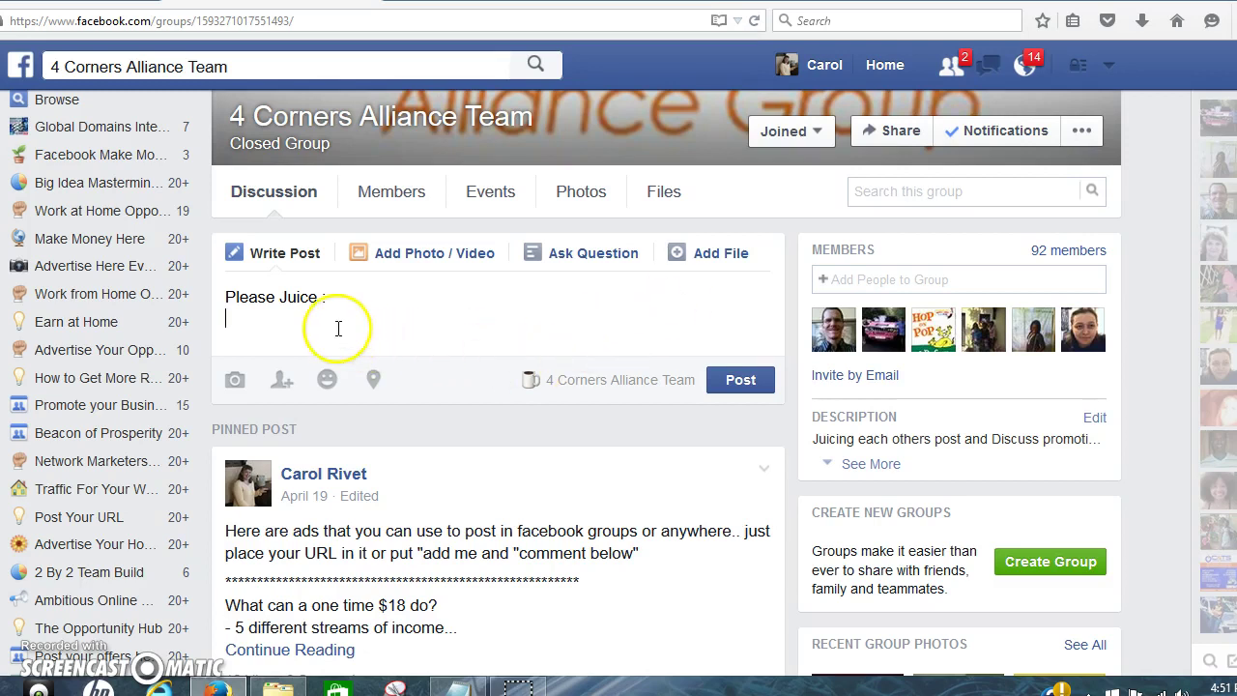
right_click(339, 328)
click(385, 413)
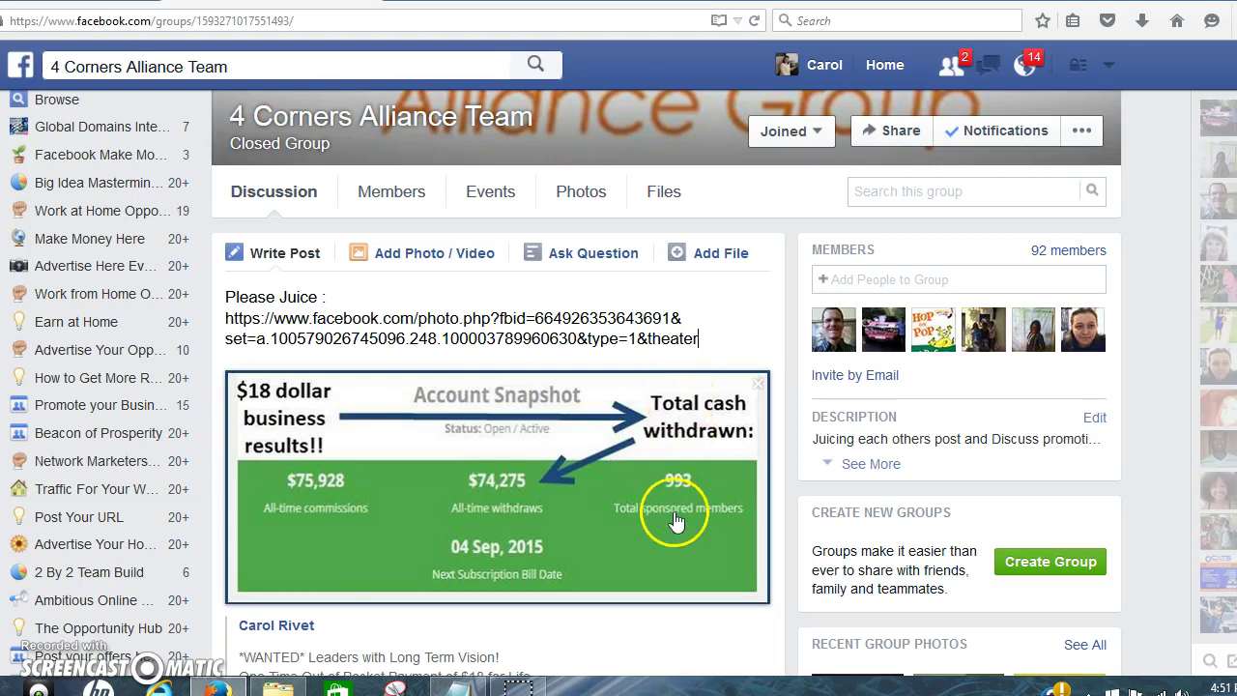
scroll(962, 308, down, 3)
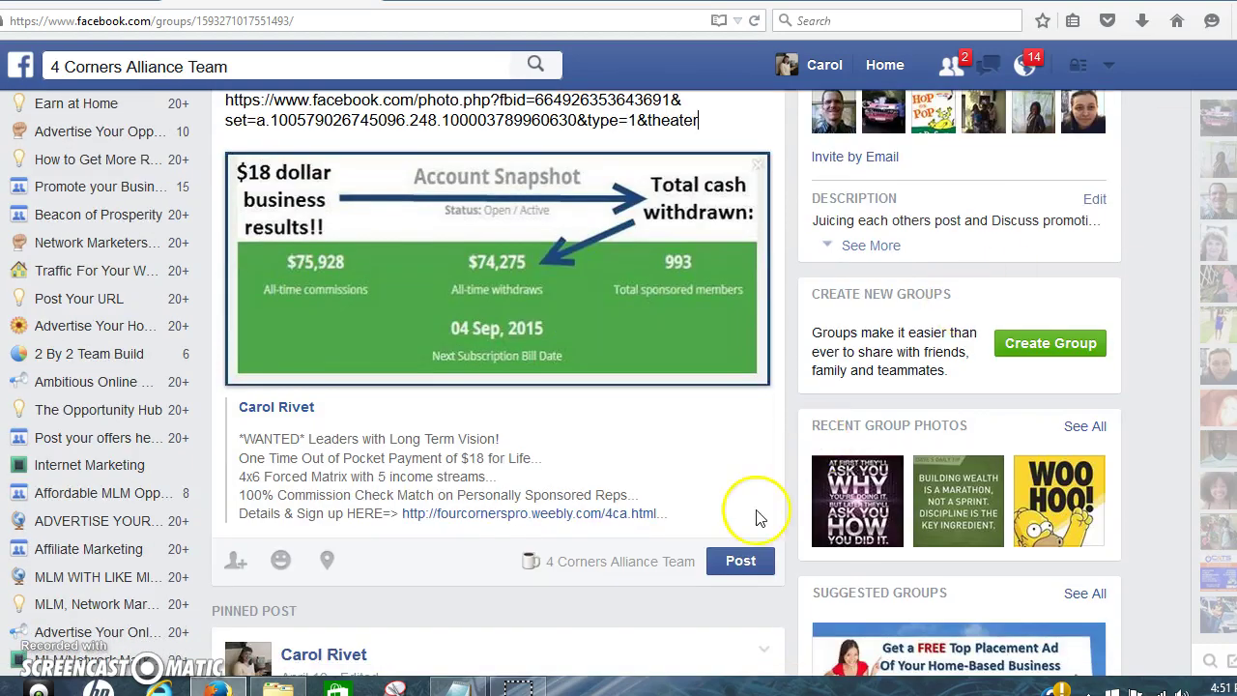
click(739, 563)
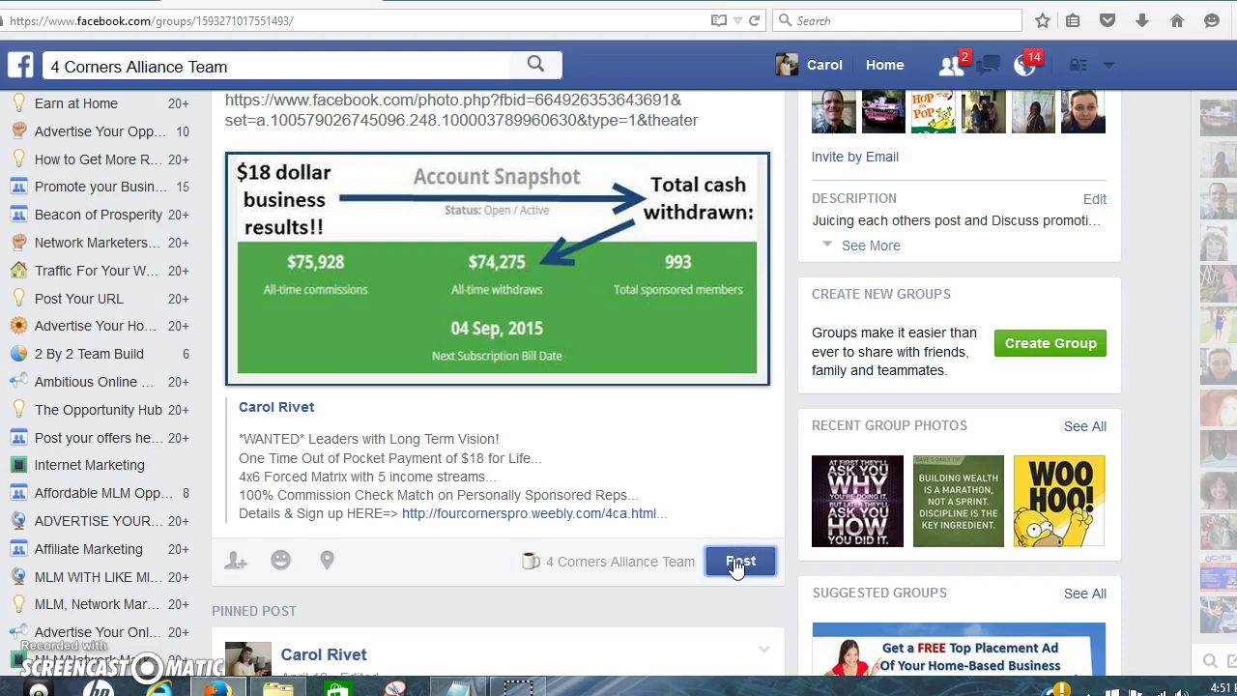
click(558, 240)
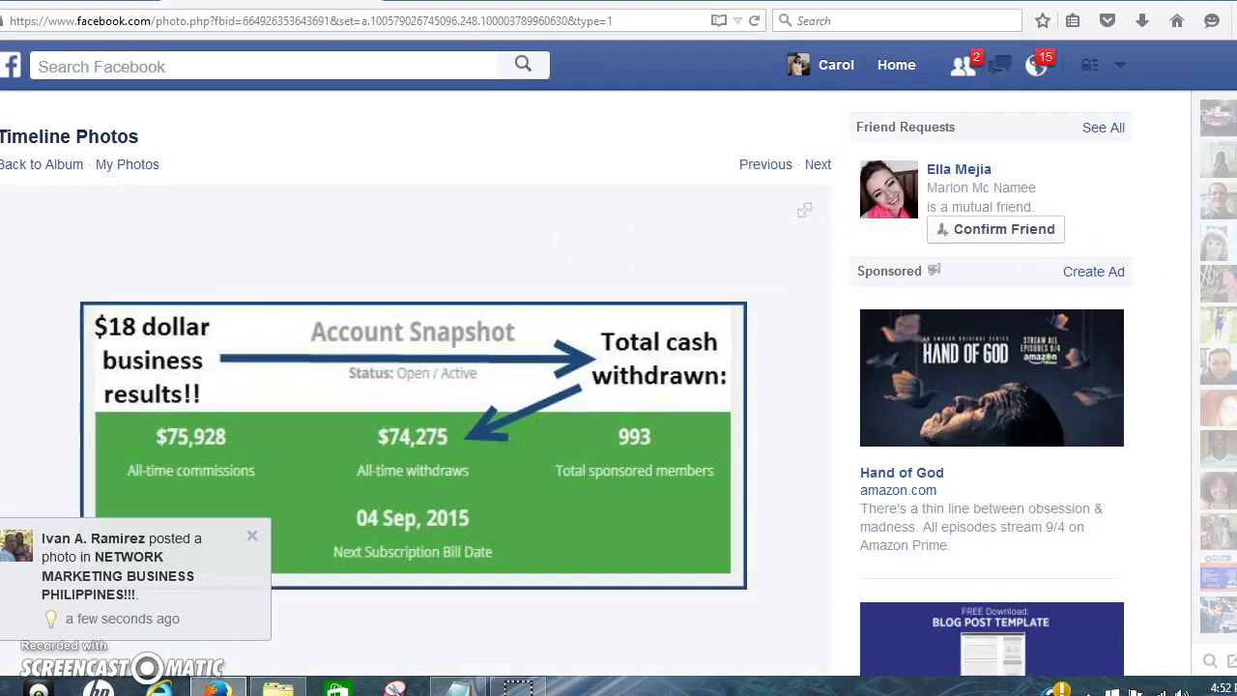
Like the shared Account Snapshot photo on its Timeline Photos page.
scroll(566, 385, down, 4)
scroll(559, 236, down, 4)
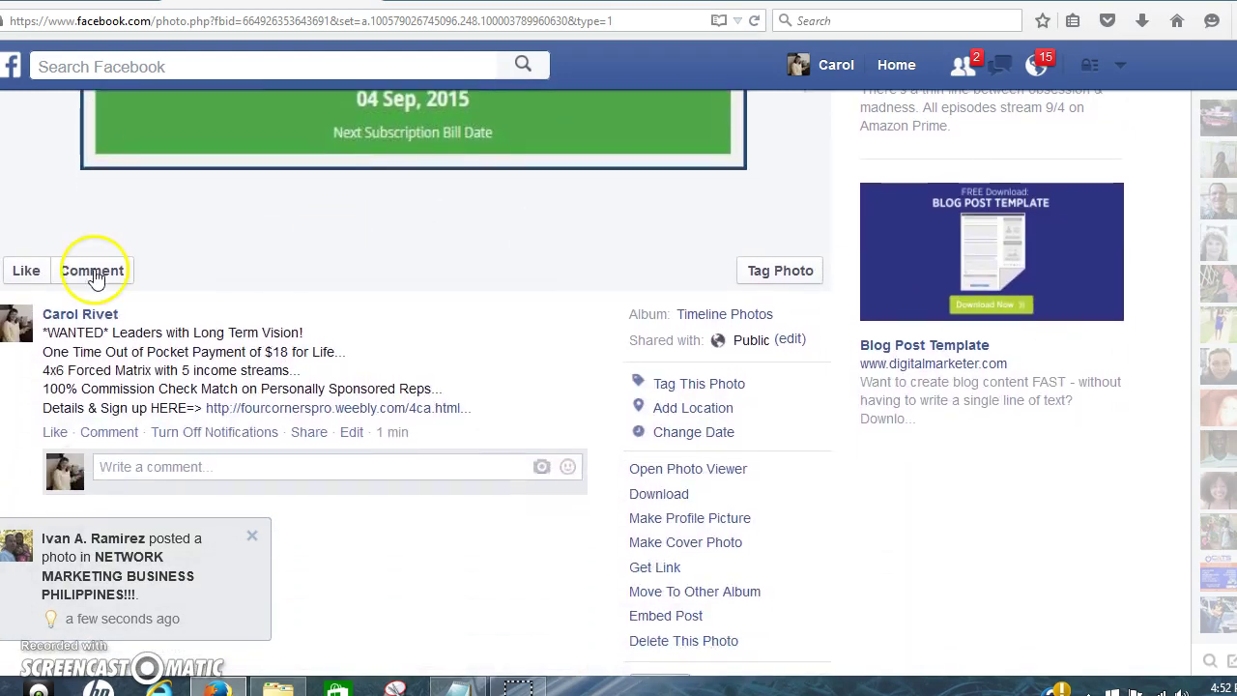
click(25, 275)
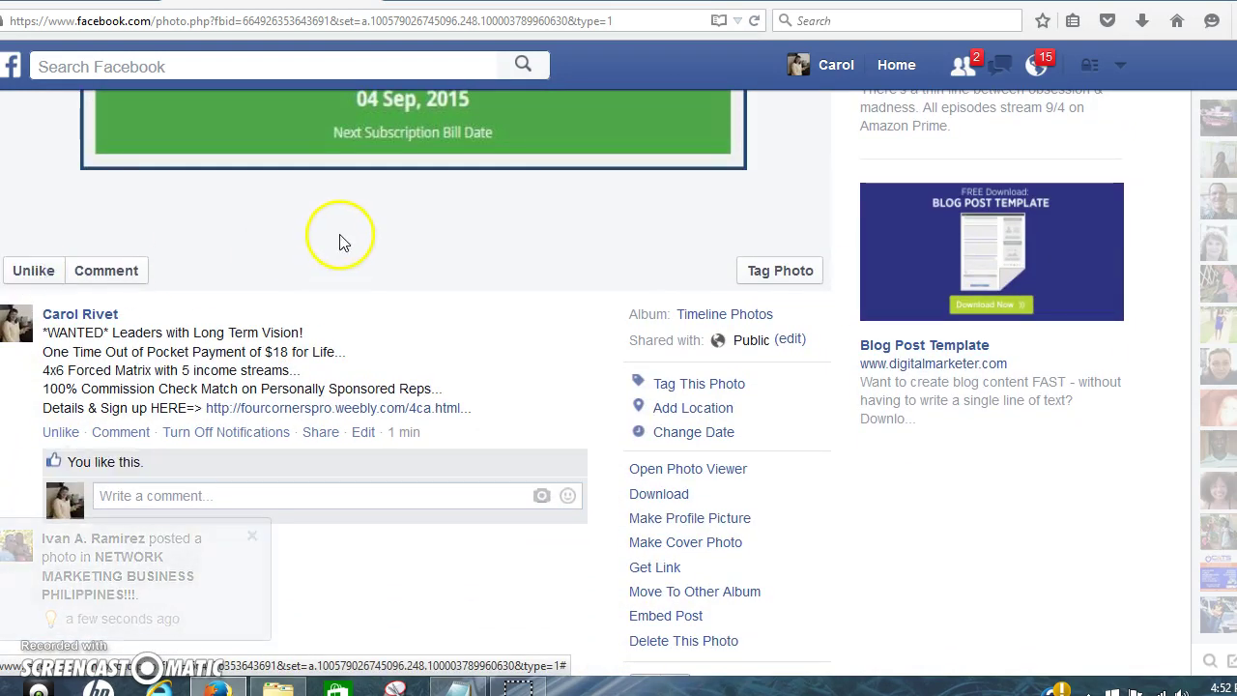
click(196, 501)
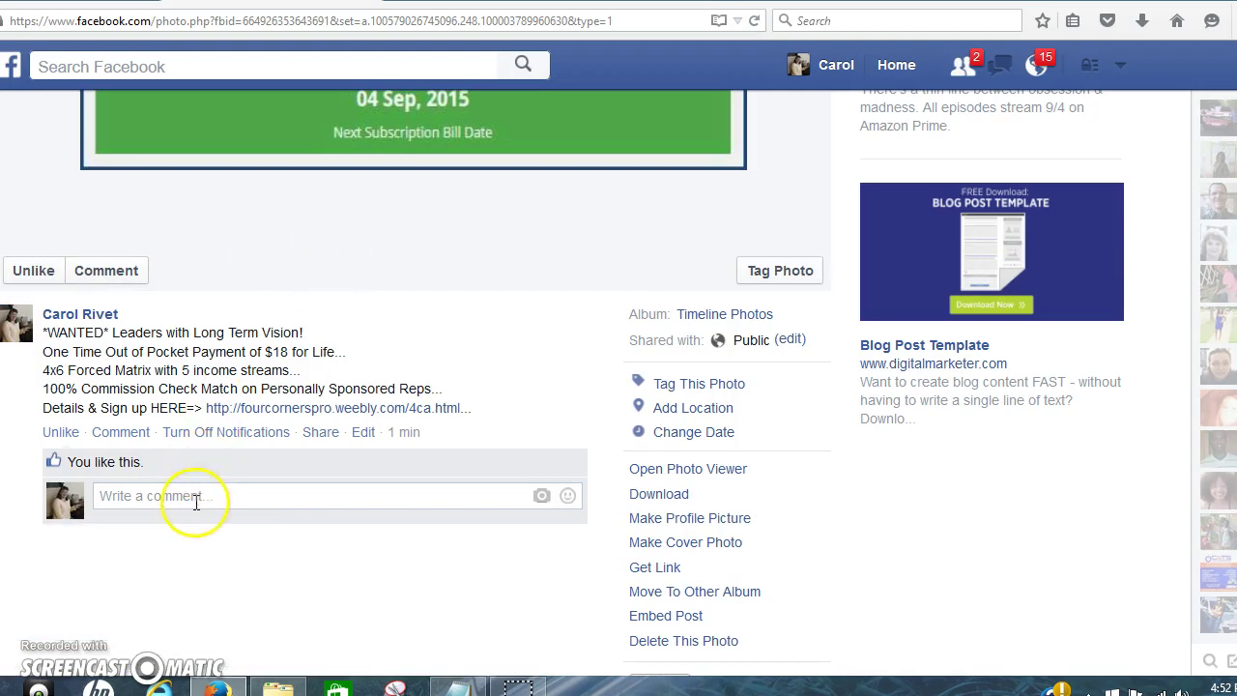